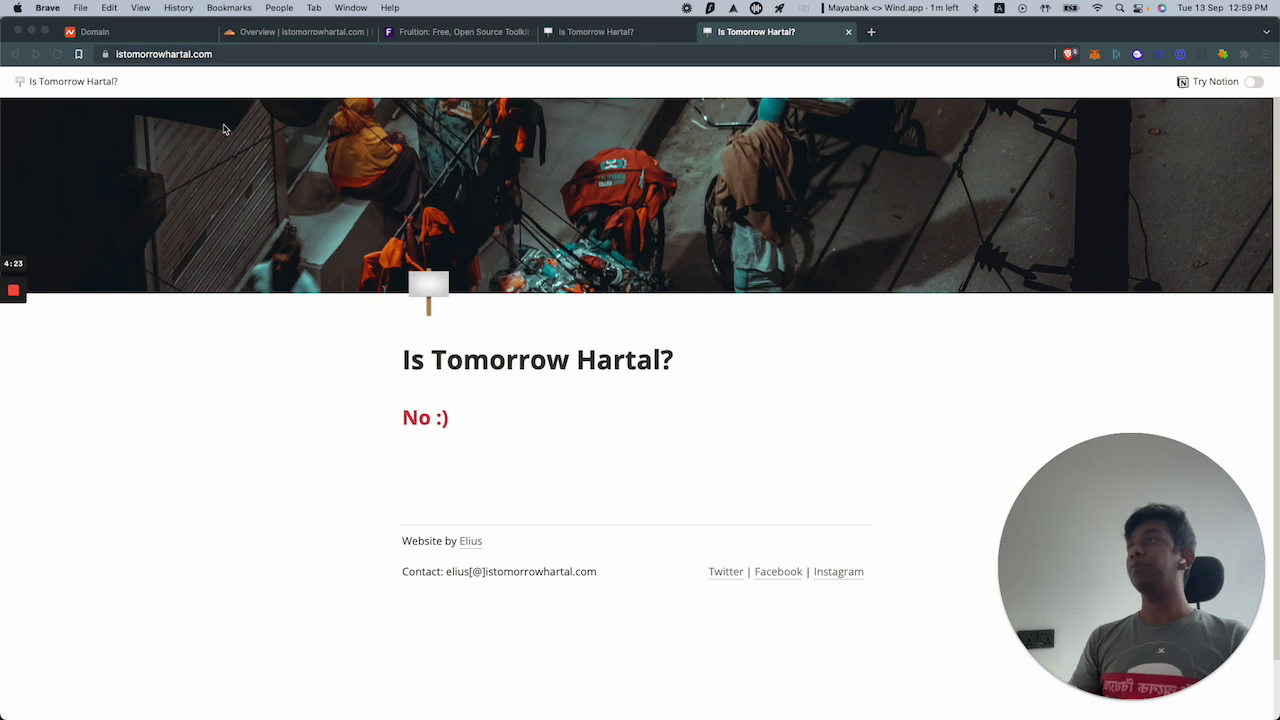
# - Confirm istomorrowhartal.com uses Cloudflare nameservers in Namecheap, then view its Cloudflare overview
pyautogui.click(146, 33)
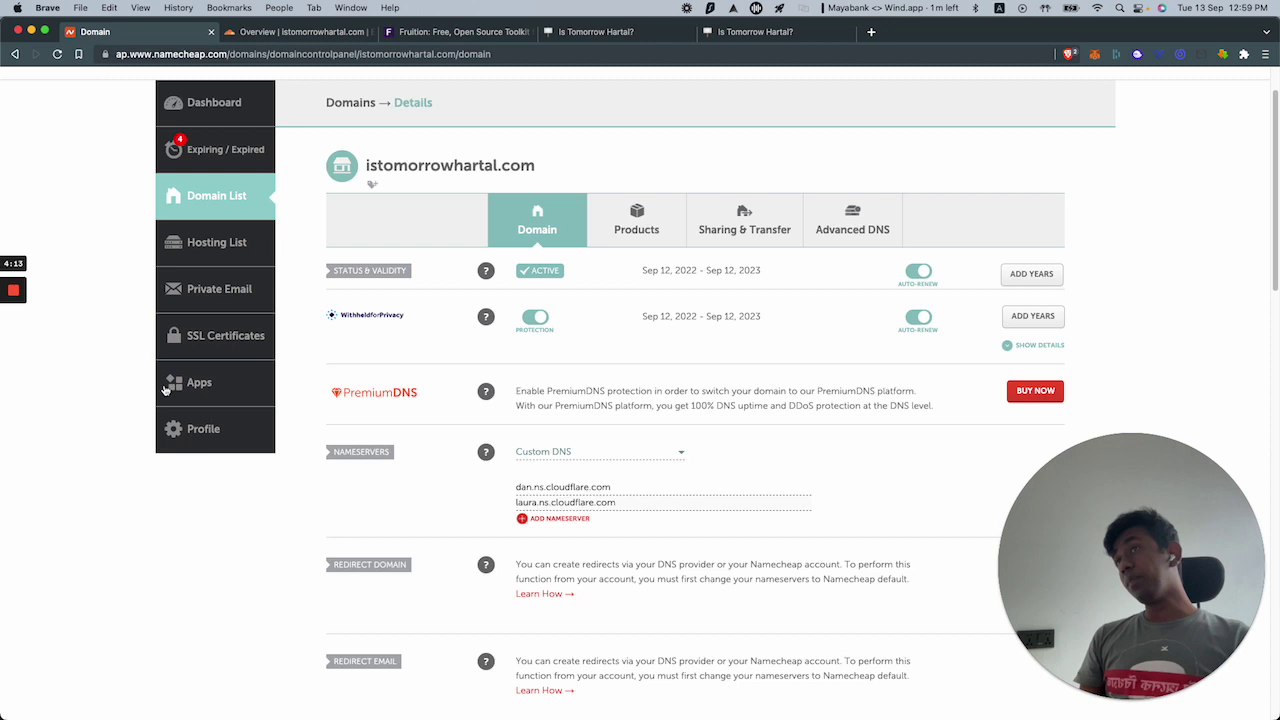
pyautogui.click(295, 32)
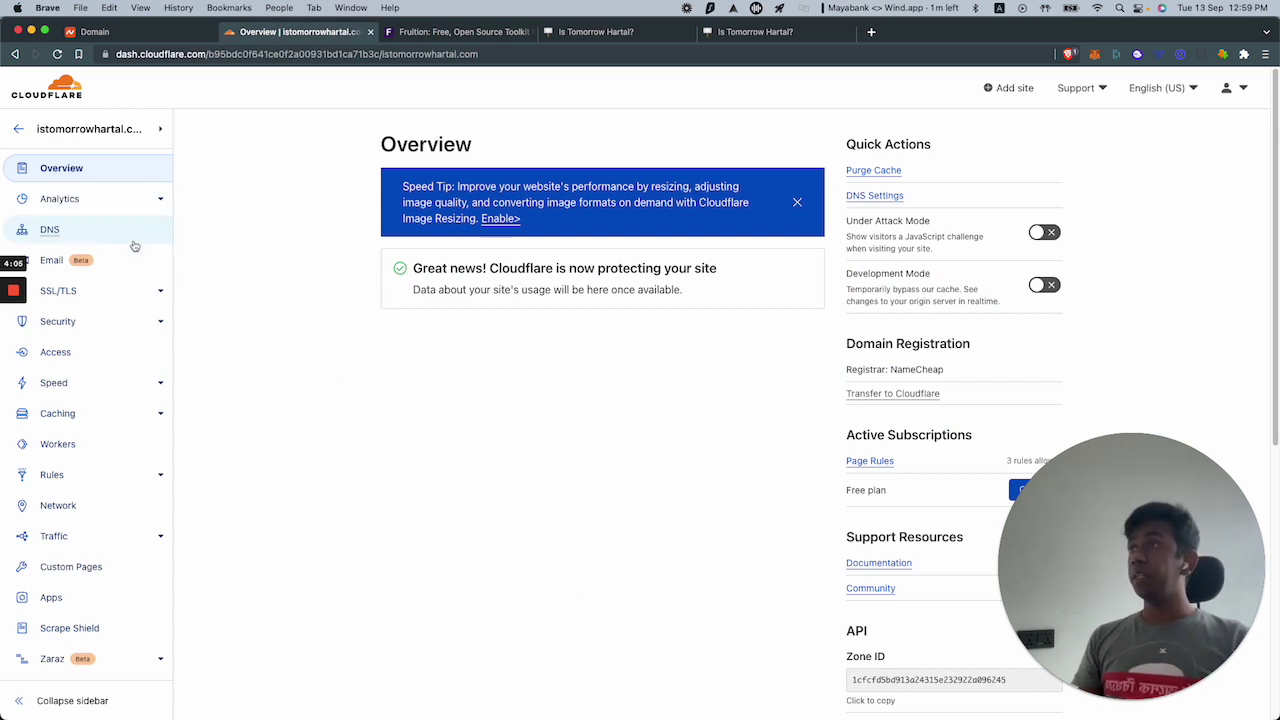
# - Open the domain's Email Routing rules and select the existing custom address
pyautogui.click(80, 262)
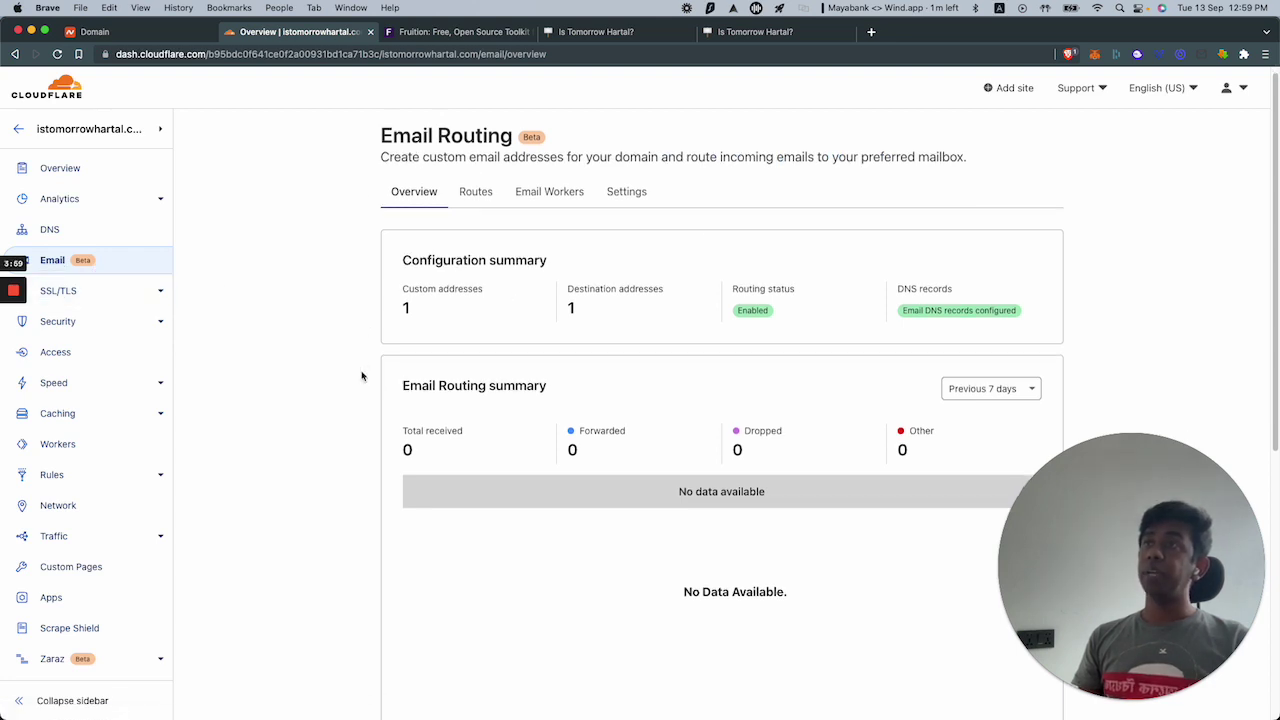
pyautogui.scroll(-5, 363, 374)
pyautogui.scroll(5, 460, 480)
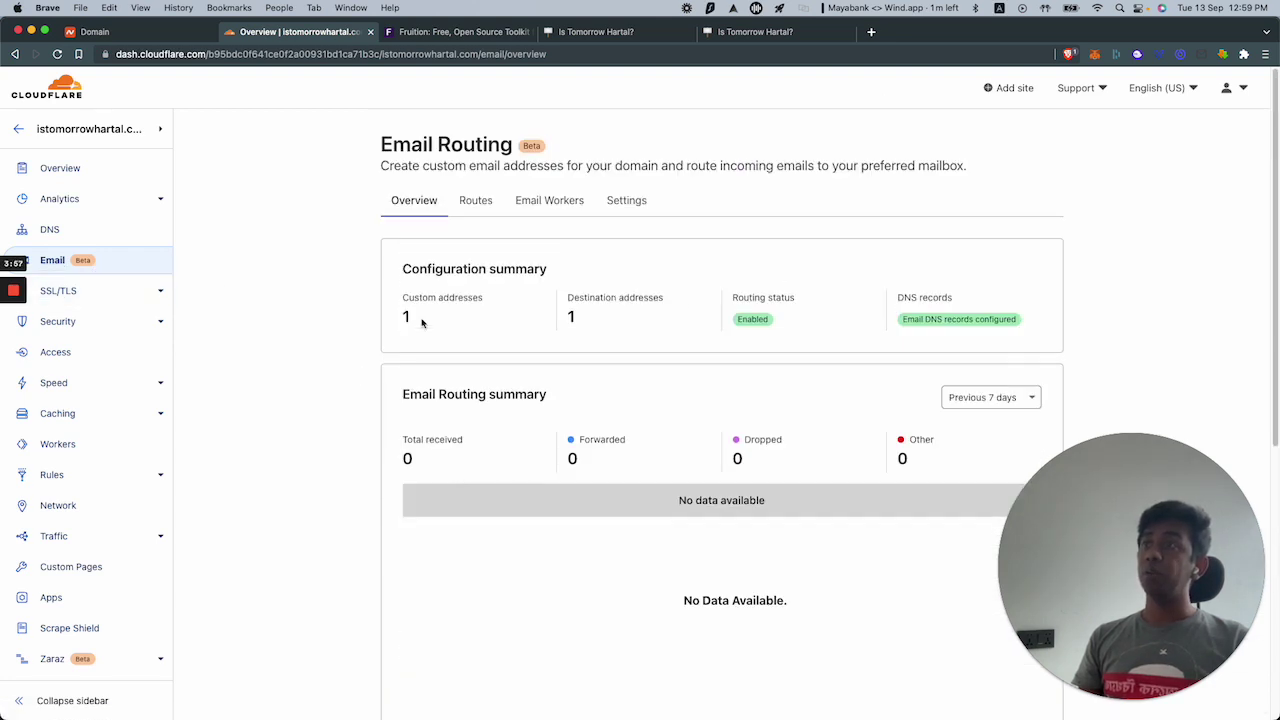
pyautogui.click(465, 212)
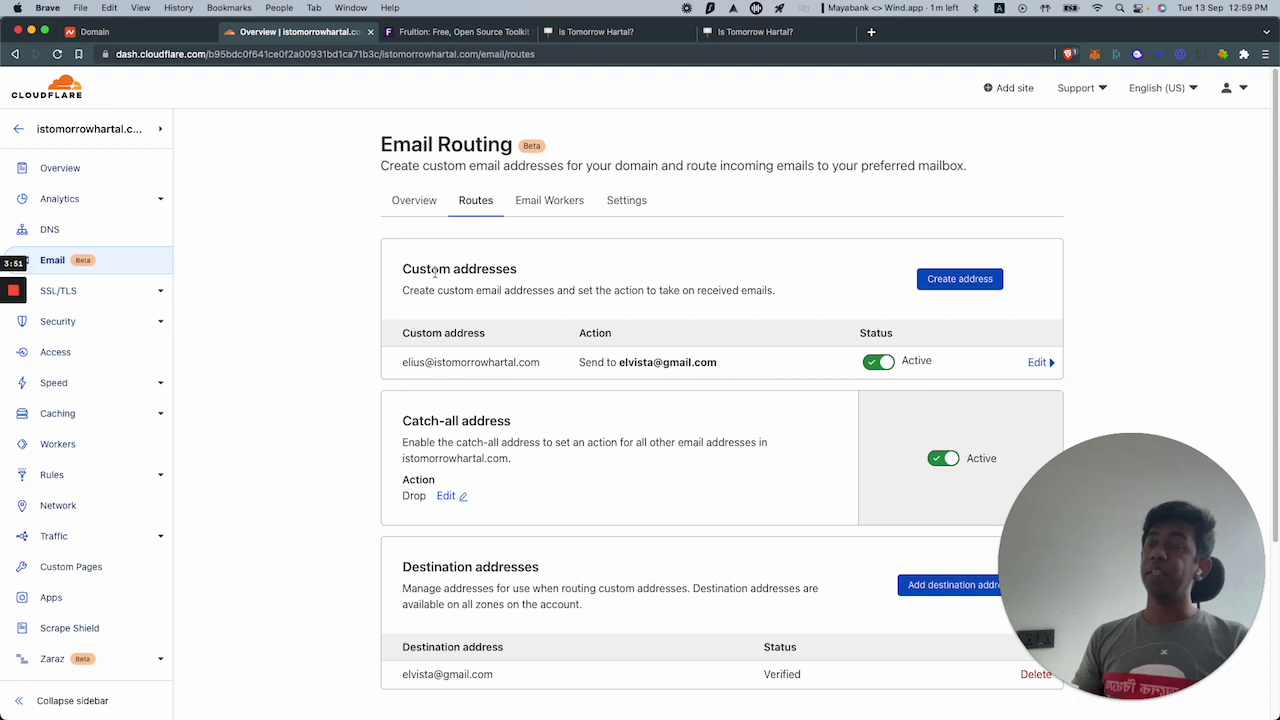
pyautogui.doubleClick(410, 363)
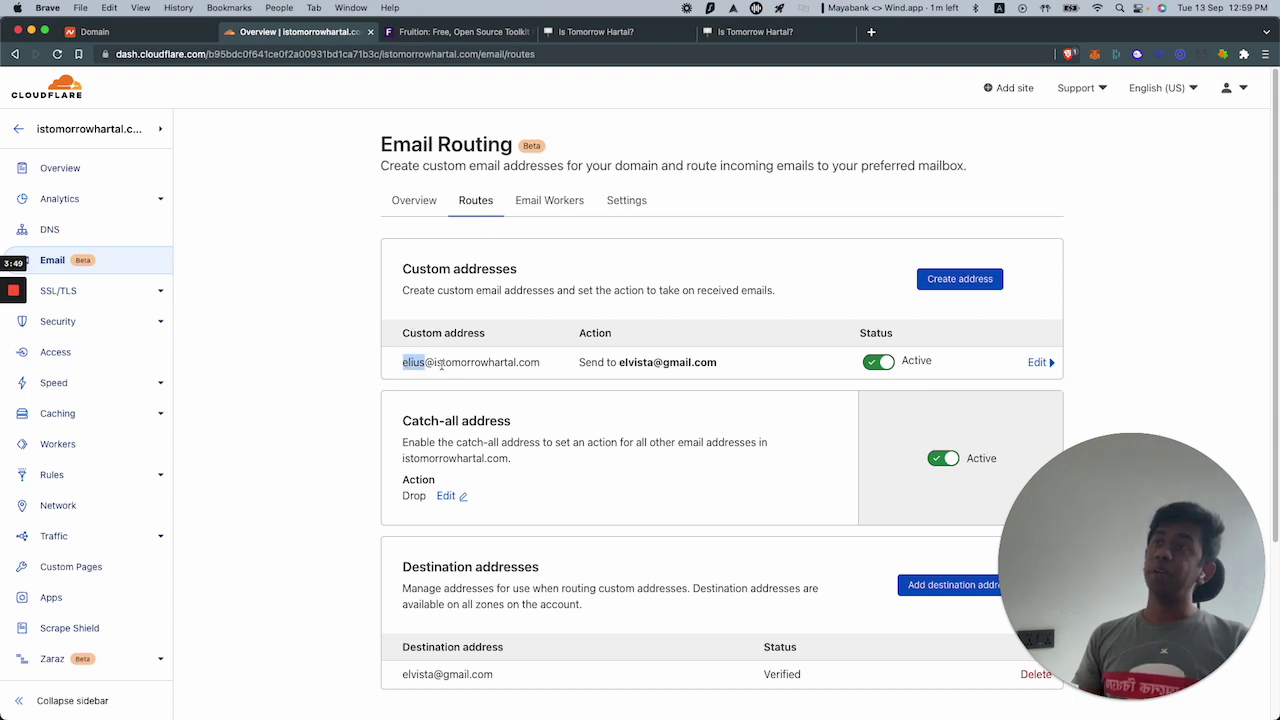
pyautogui.moveTo(441, 366); pyautogui.dragTo(548, 370)
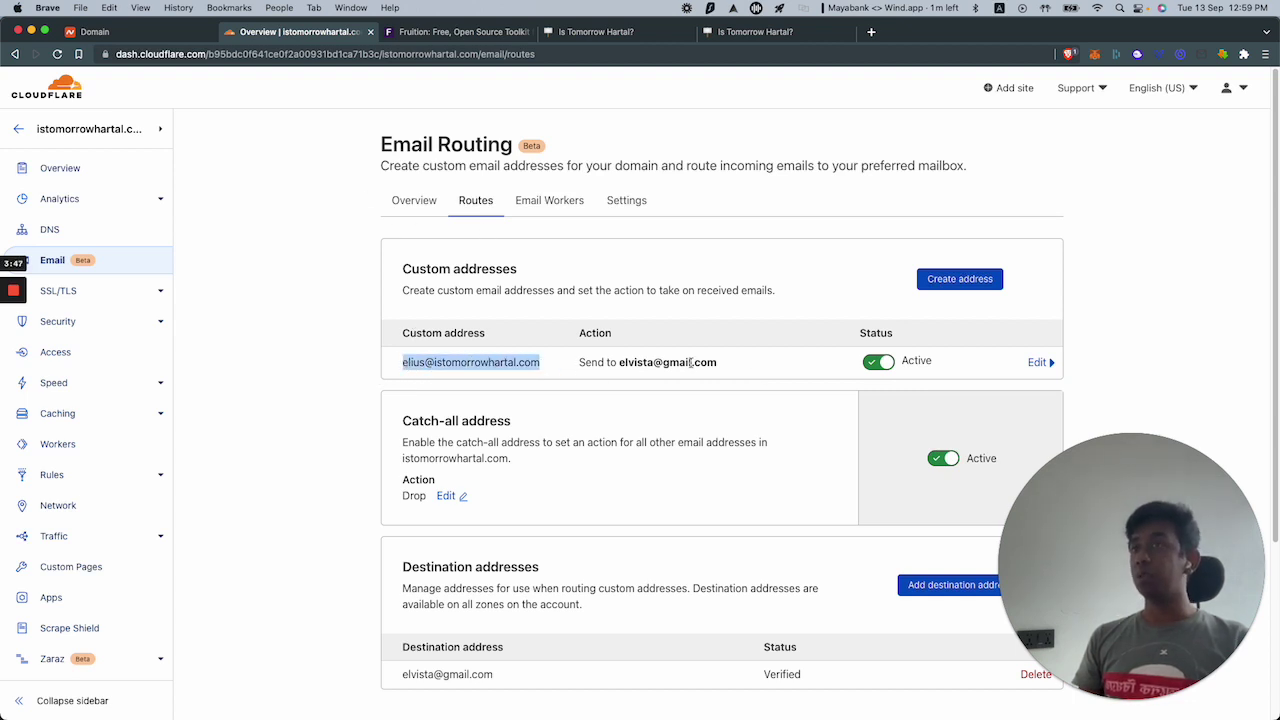
pyautogui.scroll(-2, 651, 556)
pyautogui.scroll(2, 651, 556)
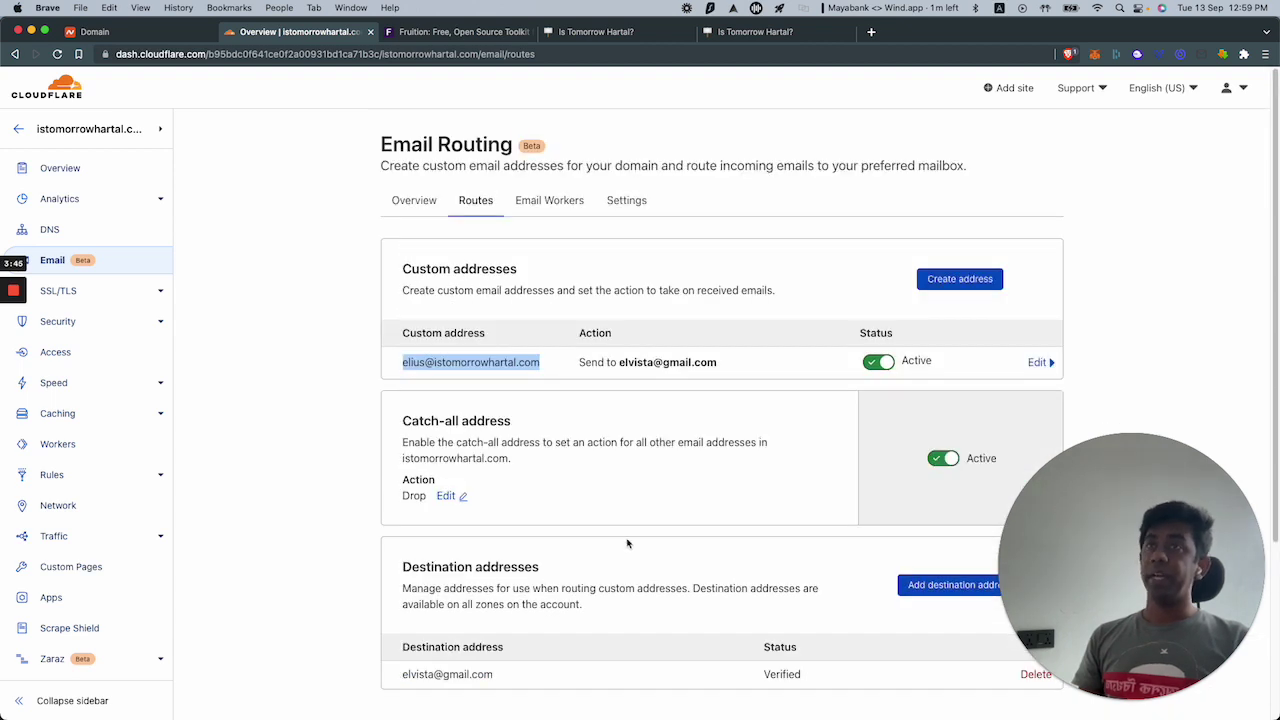
# - Start creating a custom email address, cancel it, and move to the Fruition site
pyautogui.click(420, 205)
pyautogui.click(490, 205)
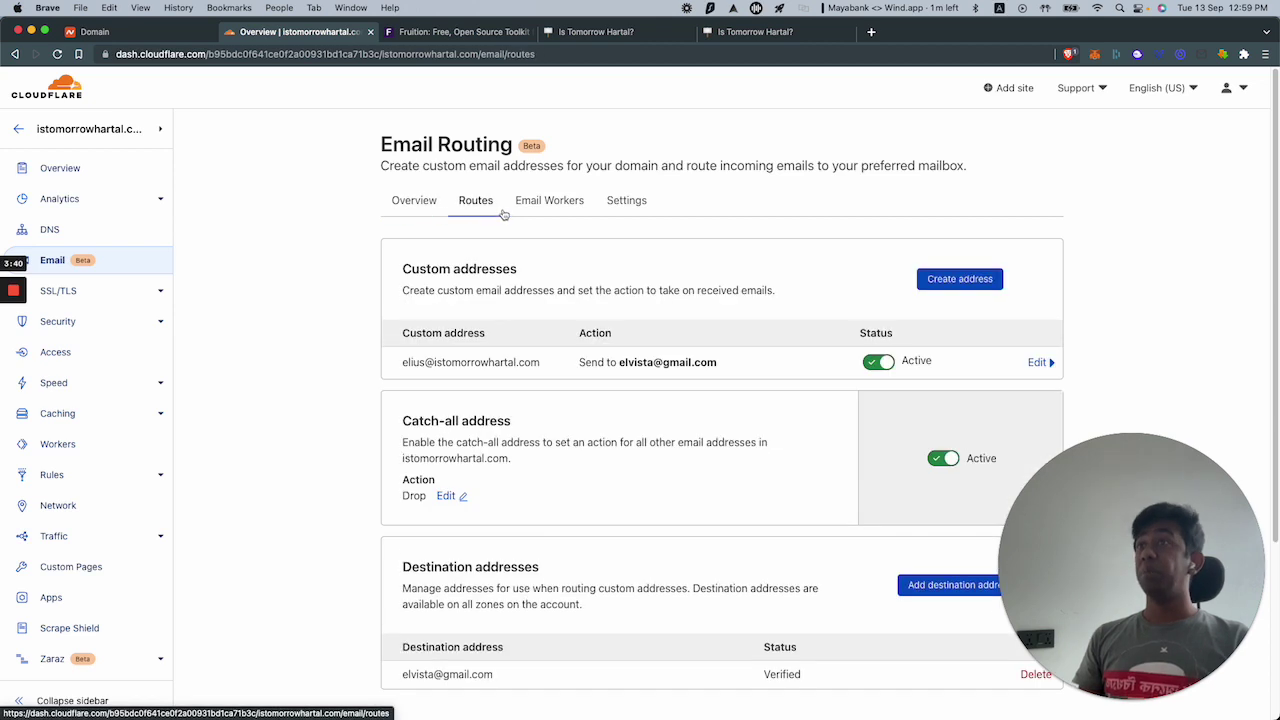
pyautogui.click(962, 285)
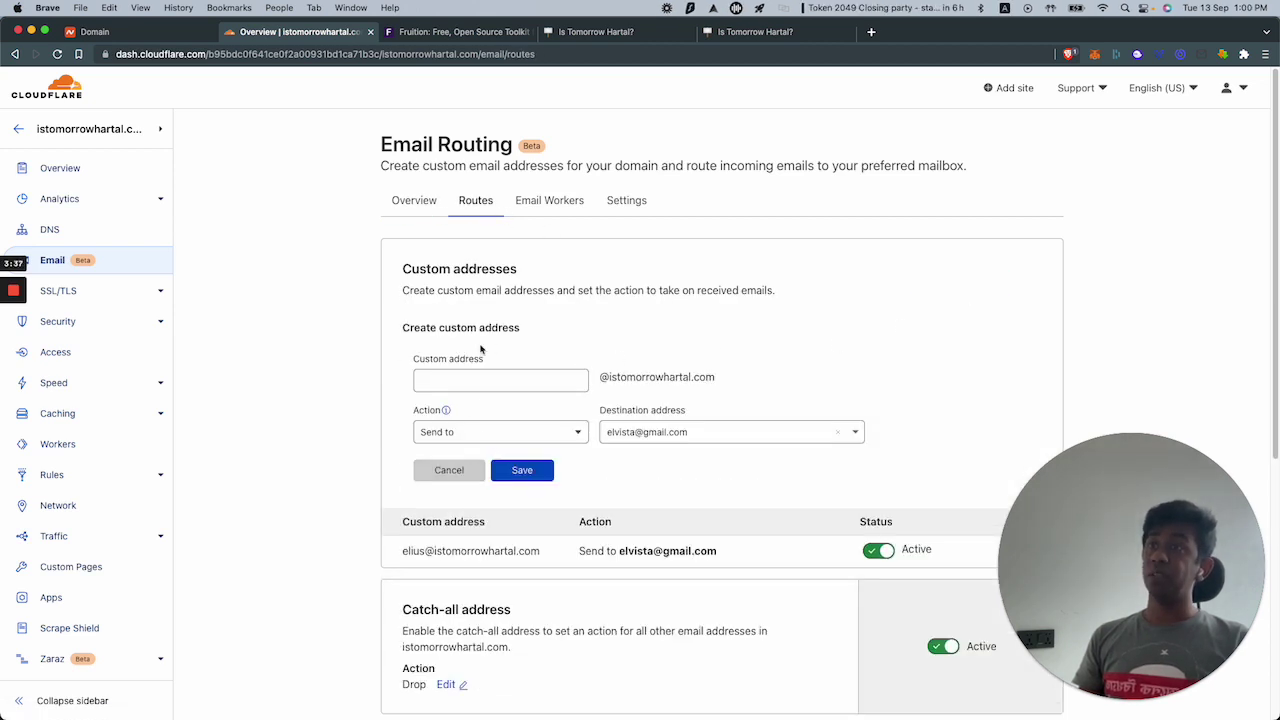
pyautogui.click(451, 472)
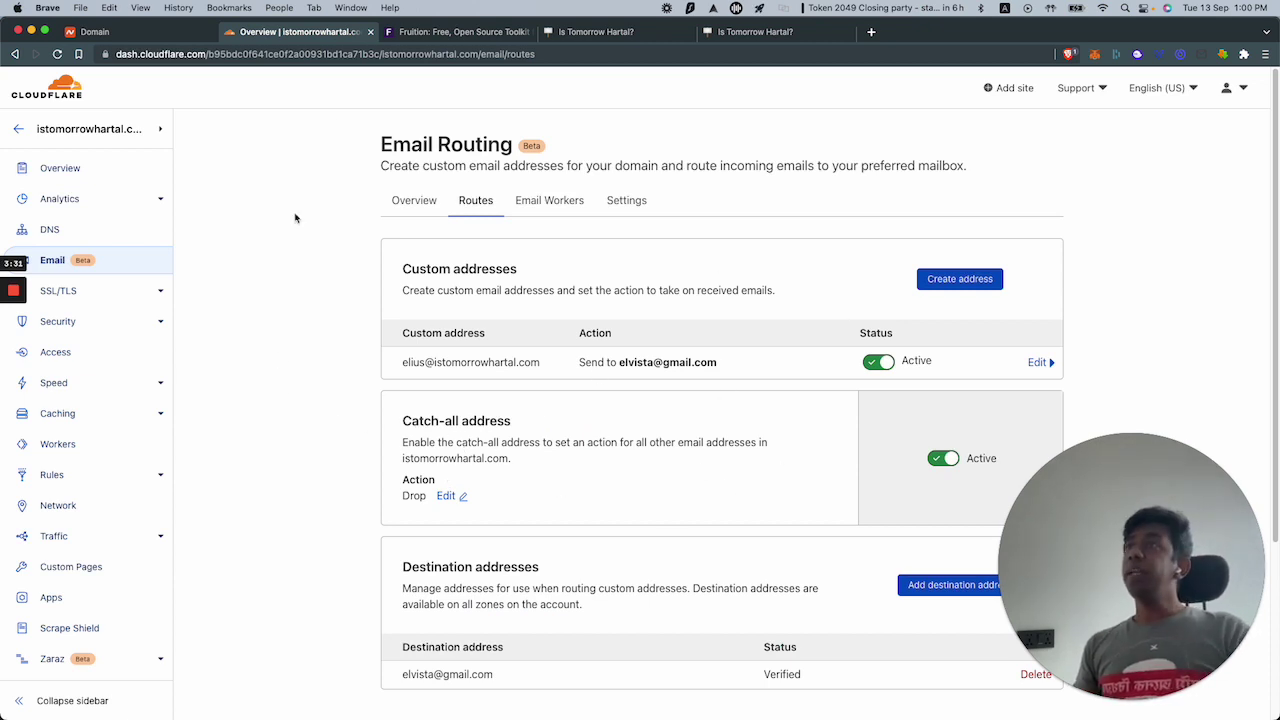
pyautogui.click(447, 33)
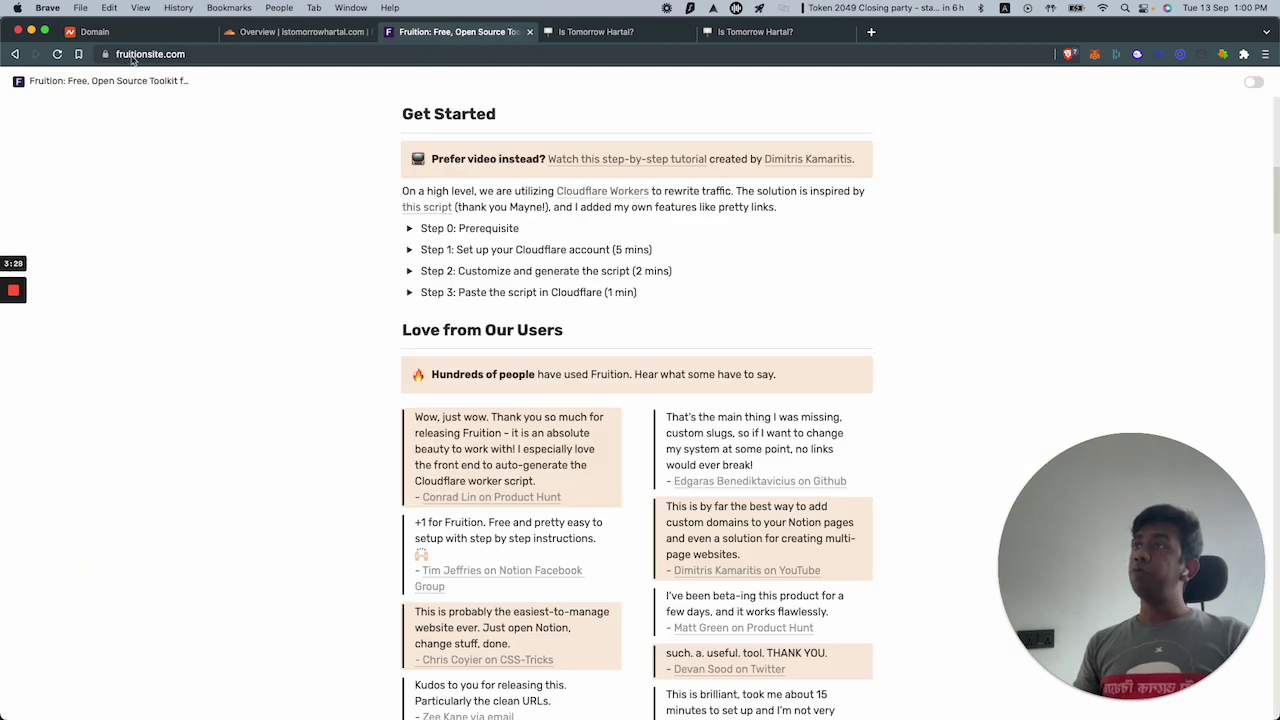
# - Toggle the Fruition page to dark mode and back to light mode
pyautogui.scroll(10, 417, 483)
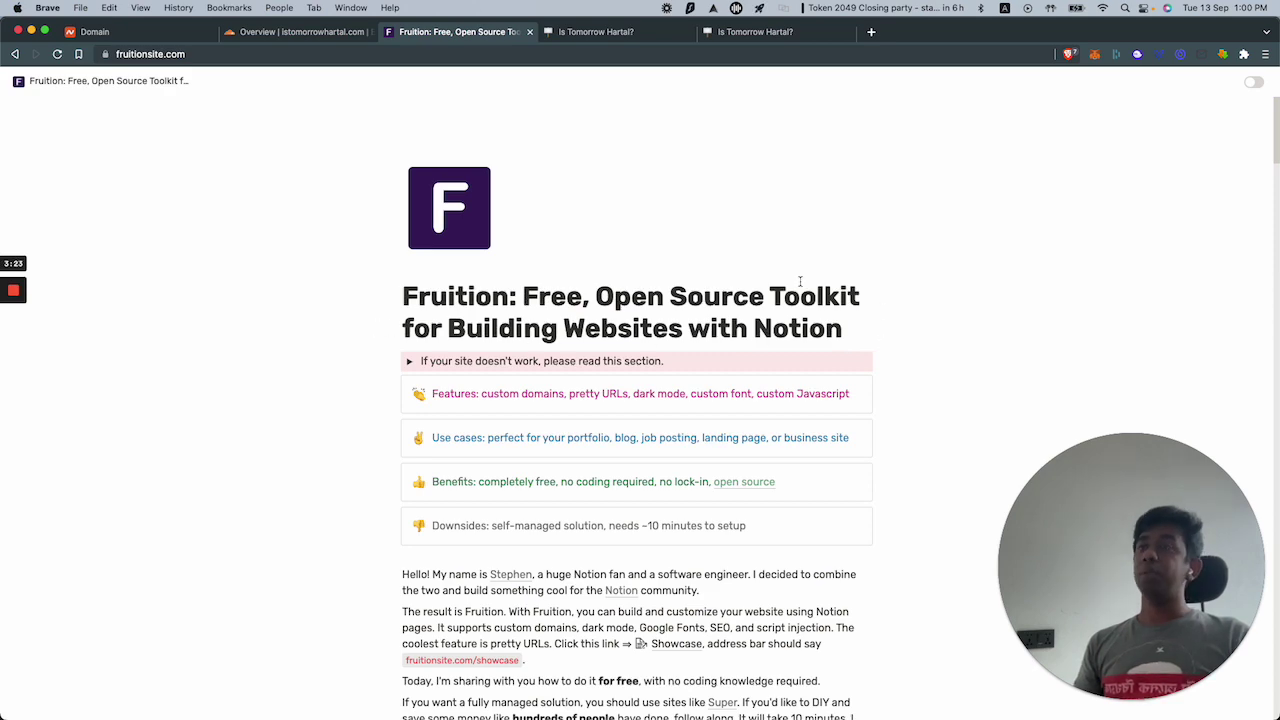
pyautogui.scroll(-5, 315, 453)
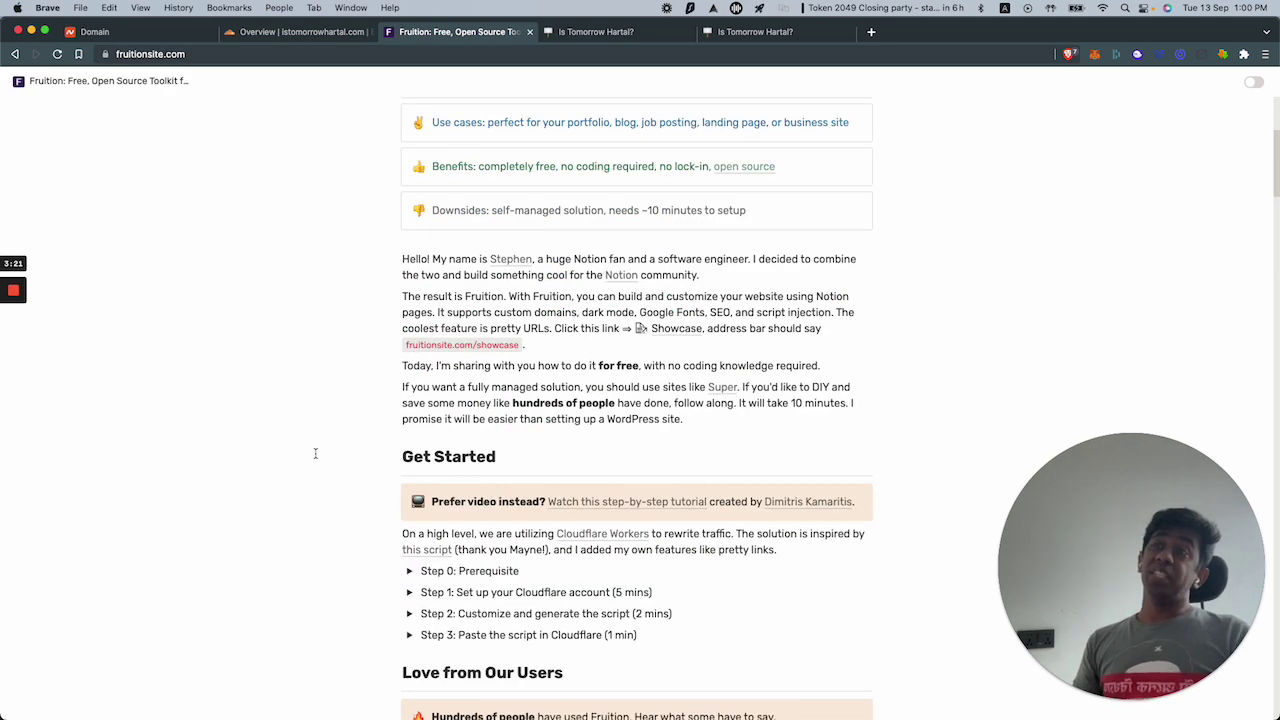
pyautogui.scroll(-2, 363, 437)
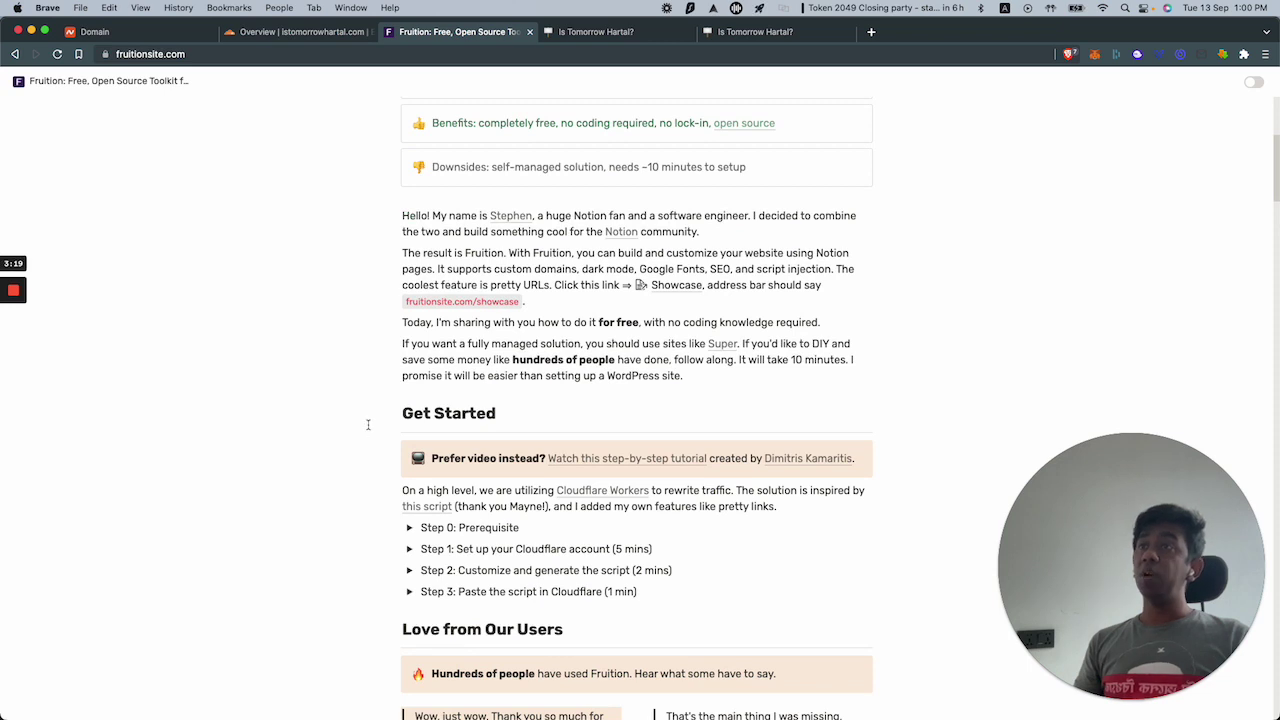
pyautogui.scroll(6, 478, 328)
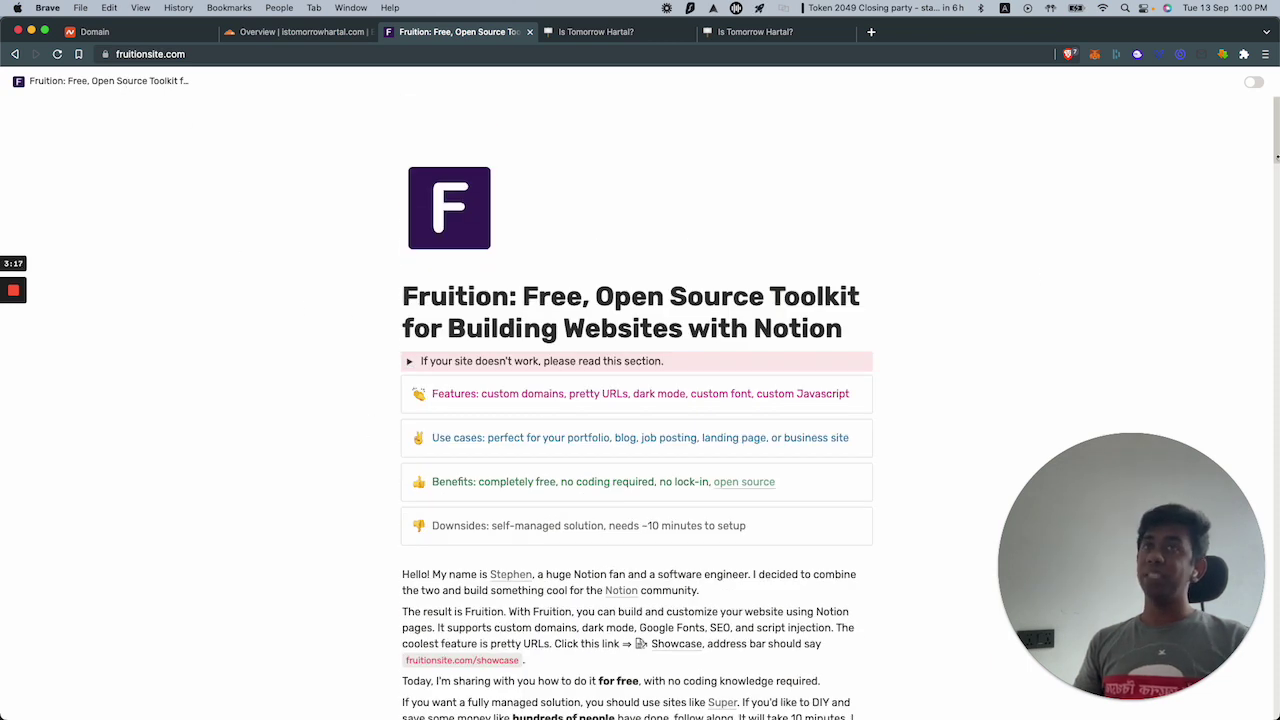
pyautogui.click(1256, 84)
pyautogui.click(1256, 84)
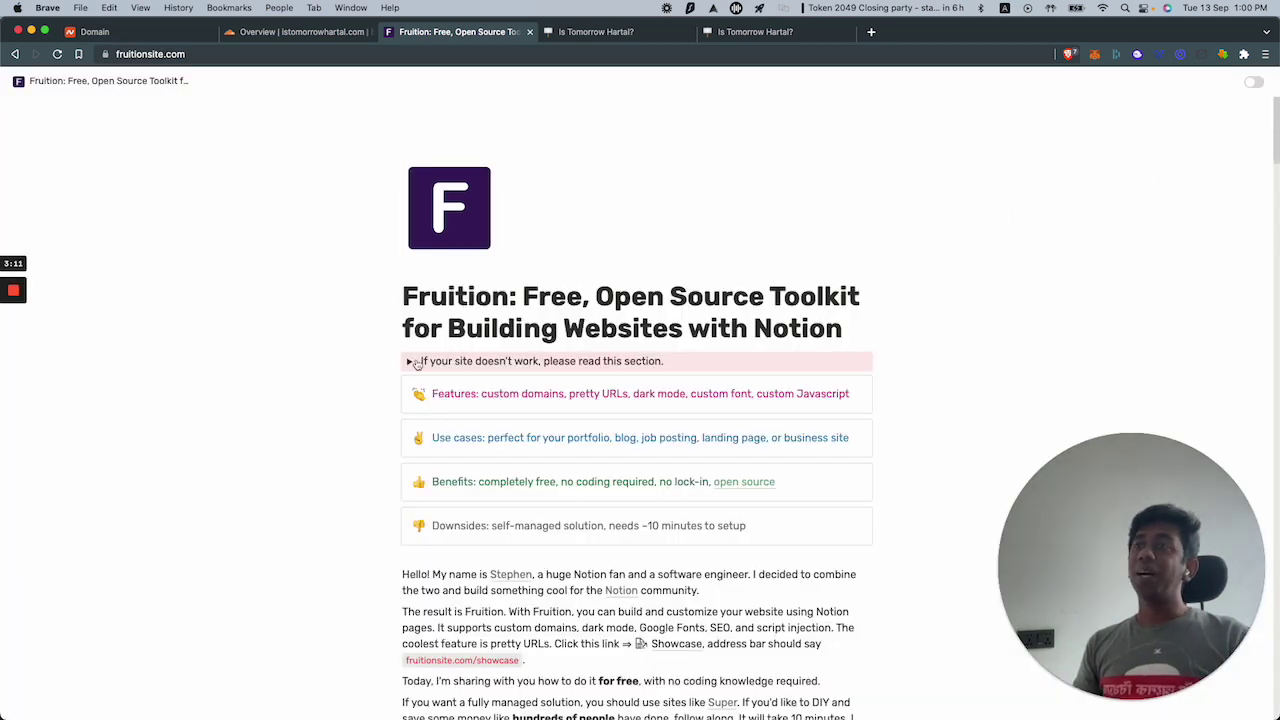
# - Scroll to Get Started and expand the Step 0: Prerequisite instructions
pyautogui.scroll(-10, 345, 460)
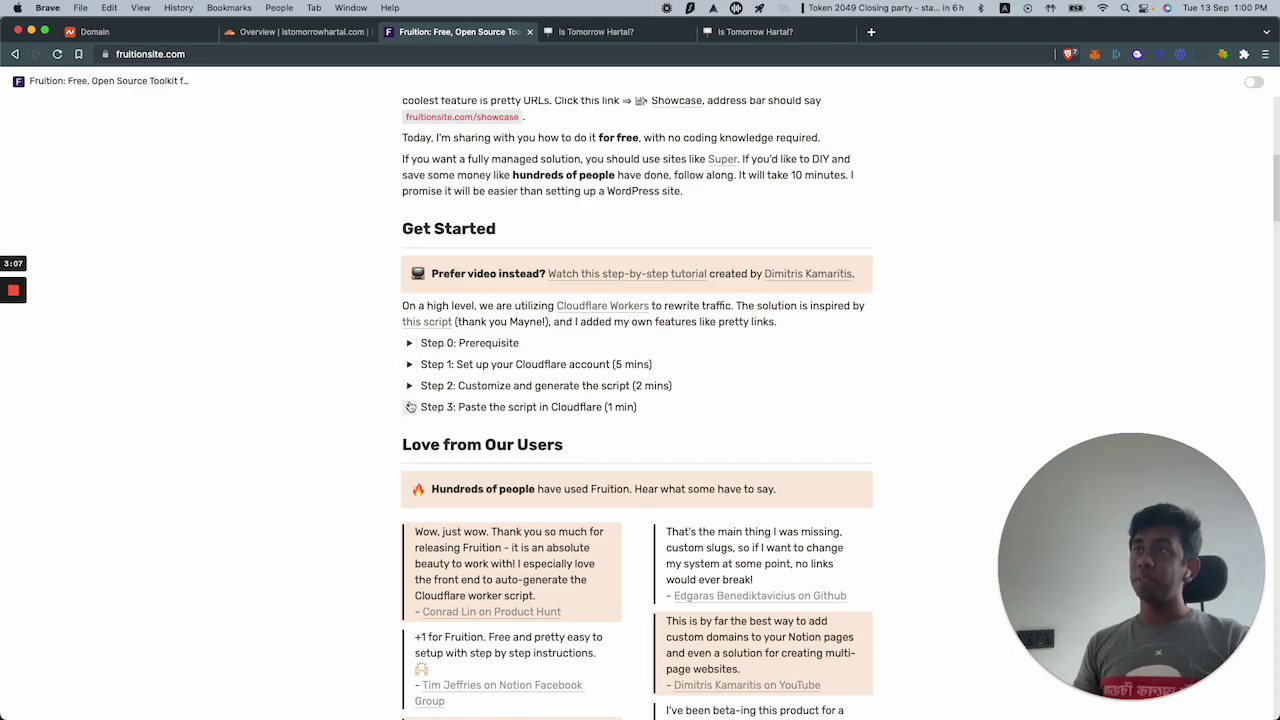
pyautogui.scroll(-5, 410, 405)
pyautogui.scroll(-15, 417, 530)
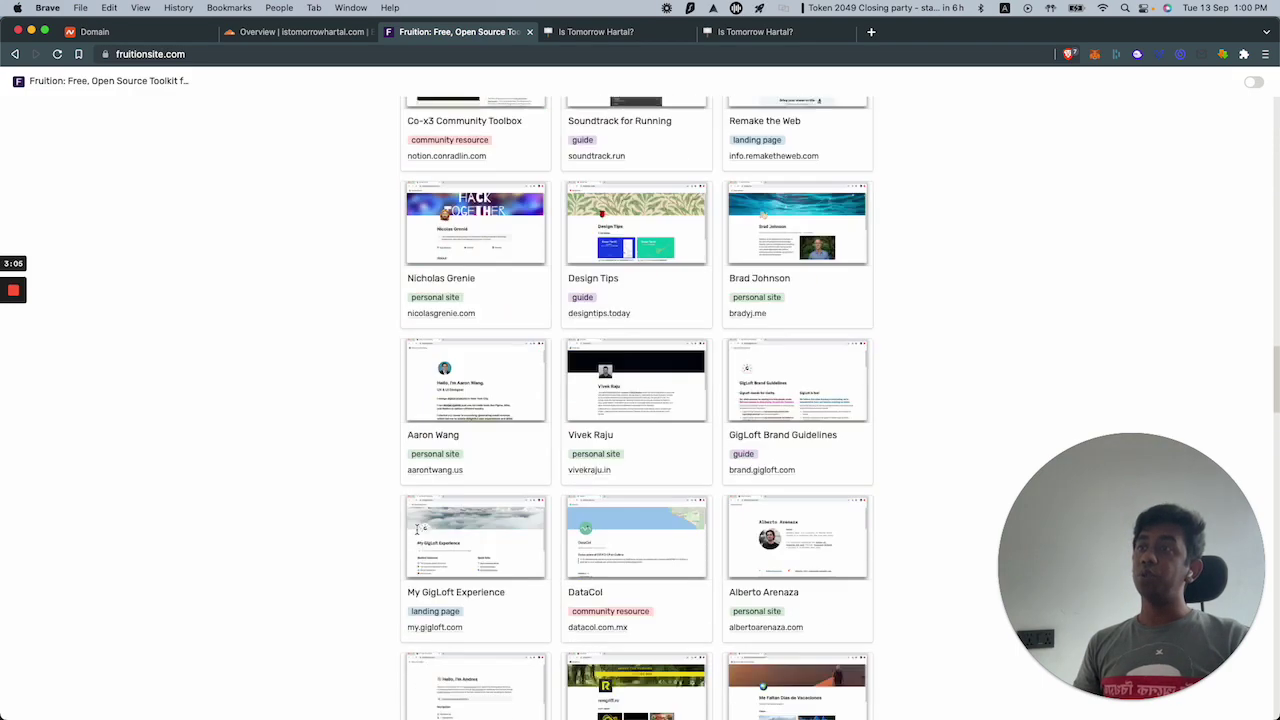
pyautogui.press('Home')
pyautogui.scroll(-5, 417, 535)
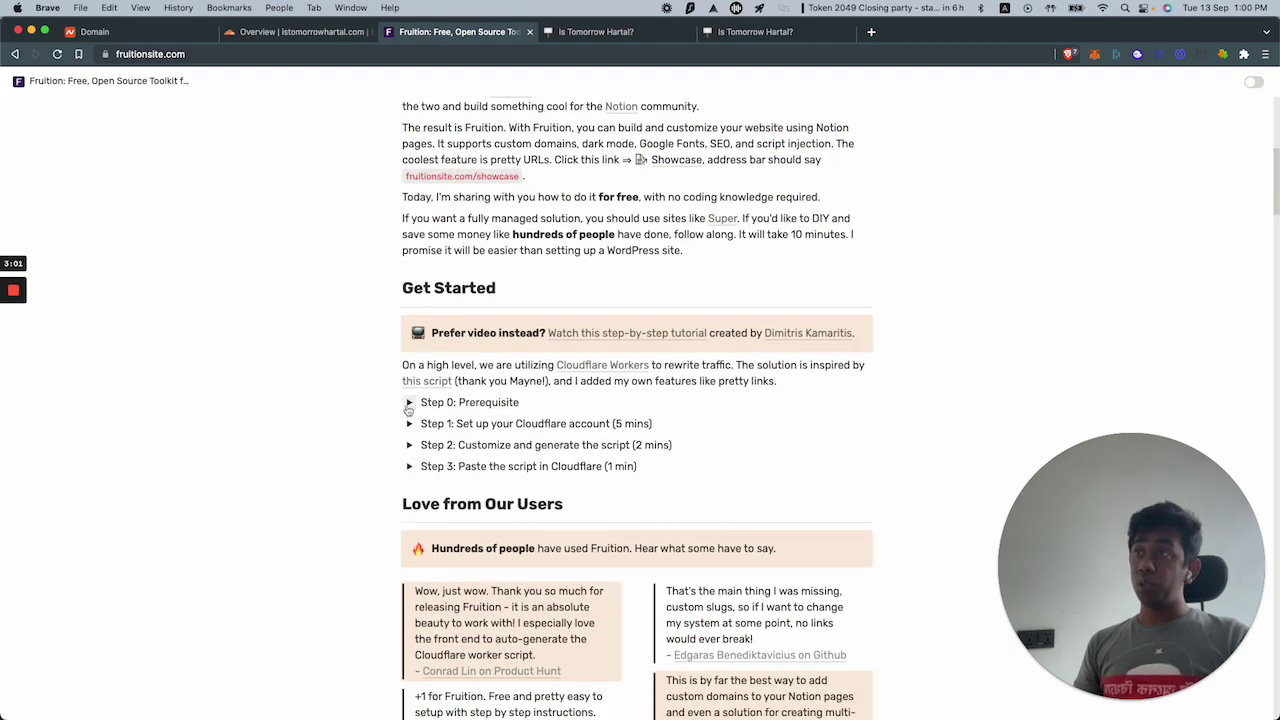
pyautogui.click(409, 403)
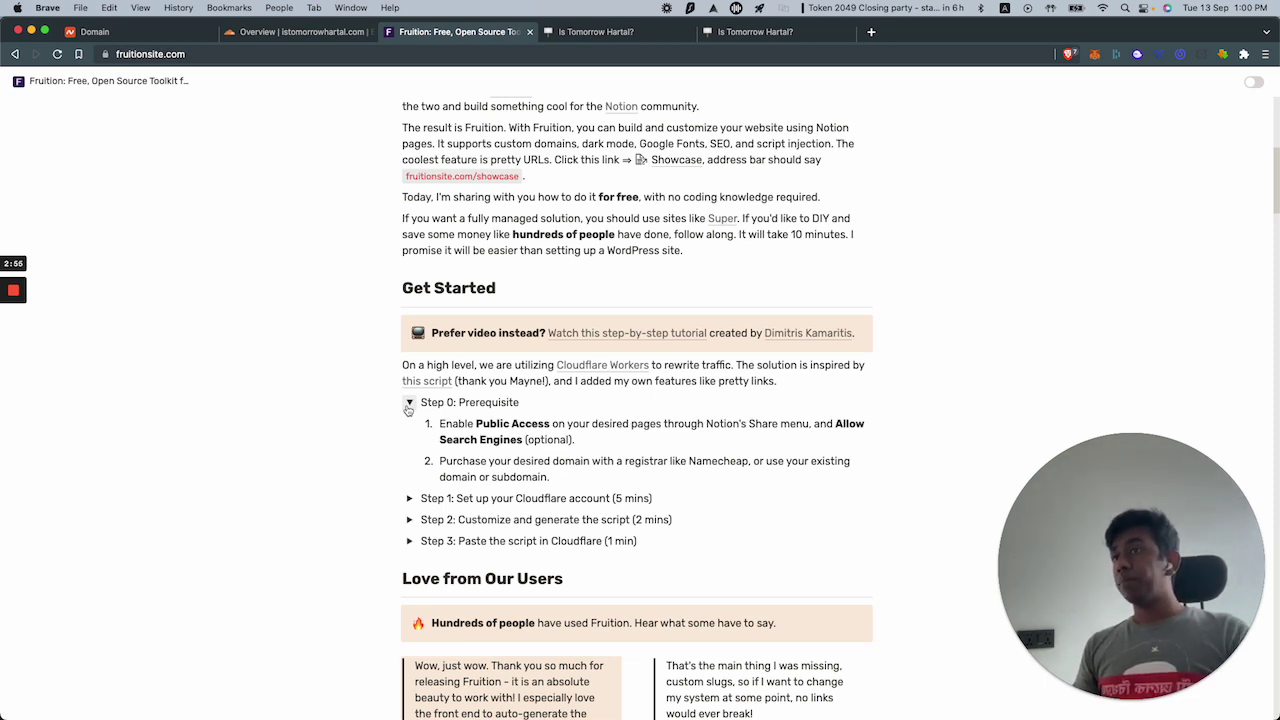
# - Change the Notion answer to 'No! :)' and confirm Share to web is on
pyautogui.click(570, 38)
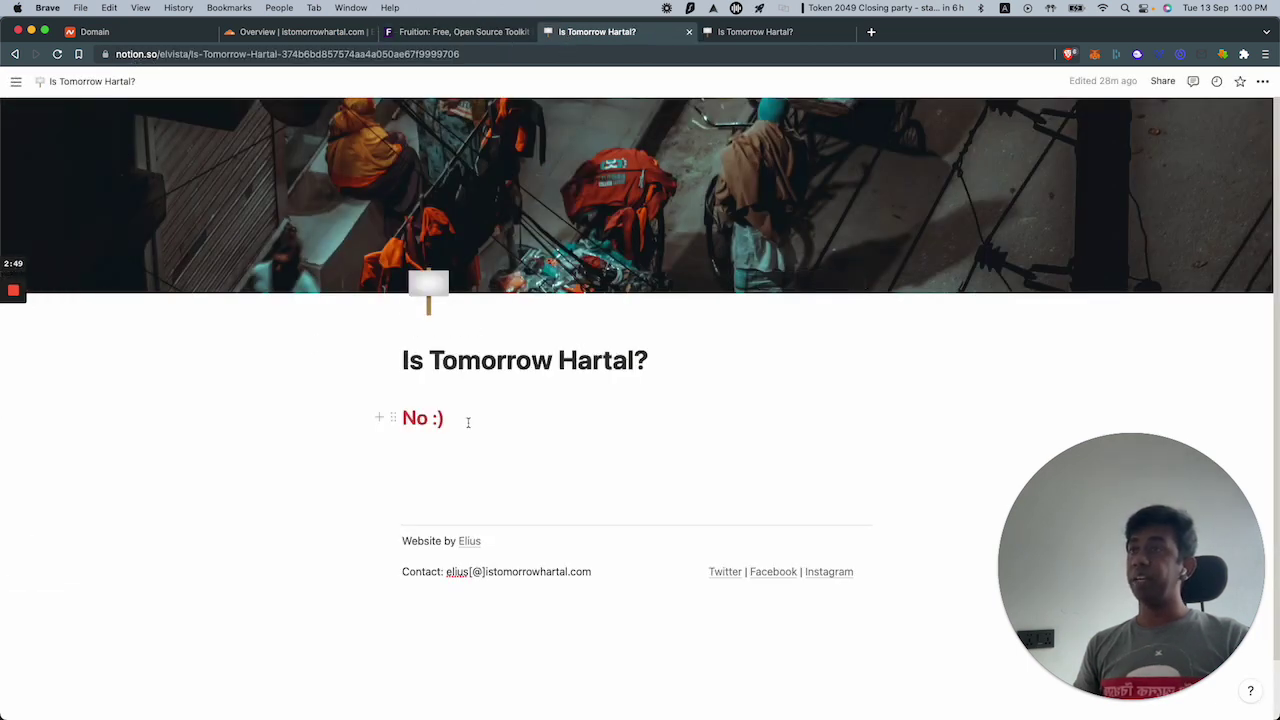
pyautogui.moveTo(432, 420); pyautogui.dragTo(451, 418)
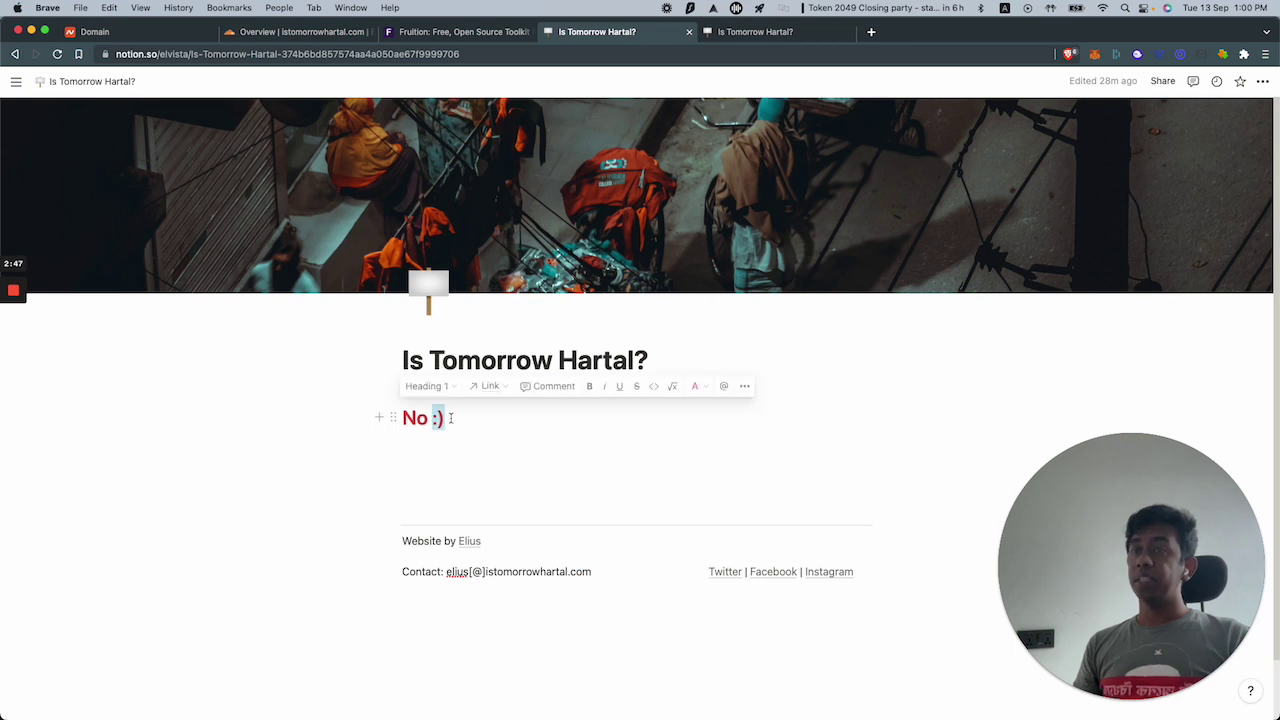
pyautogui.write(':')
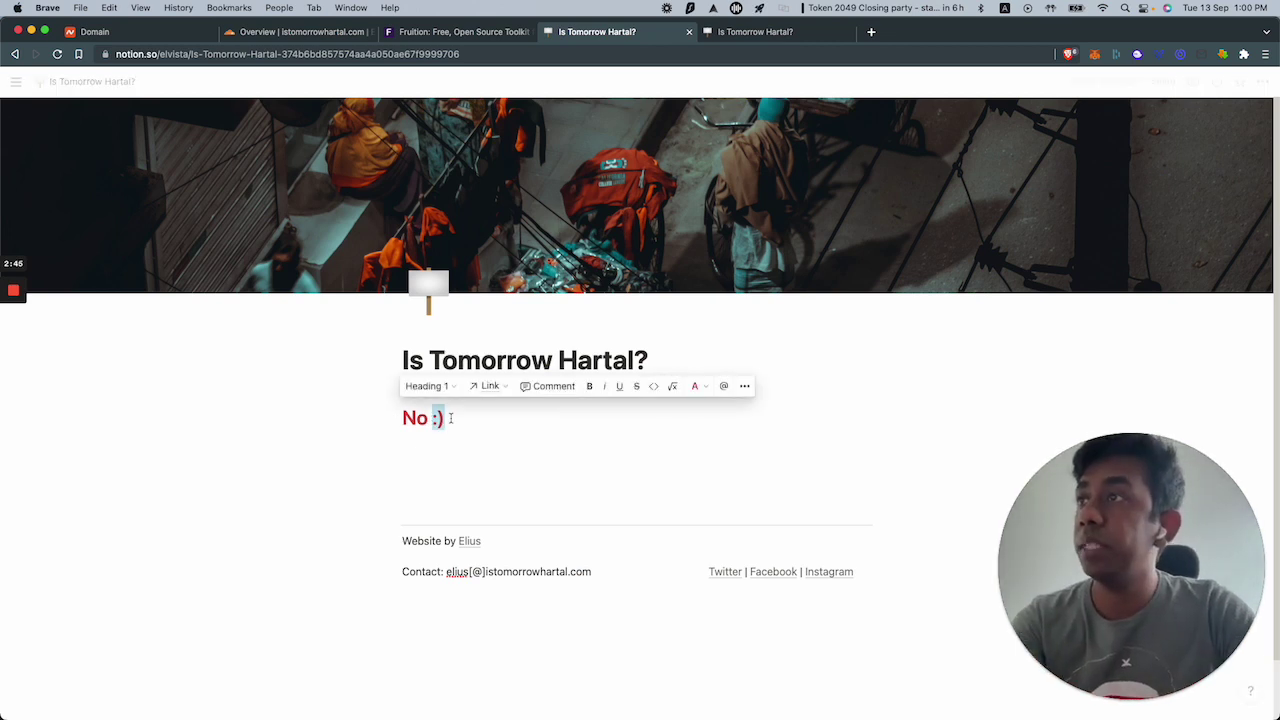
pyautogui.write(')')
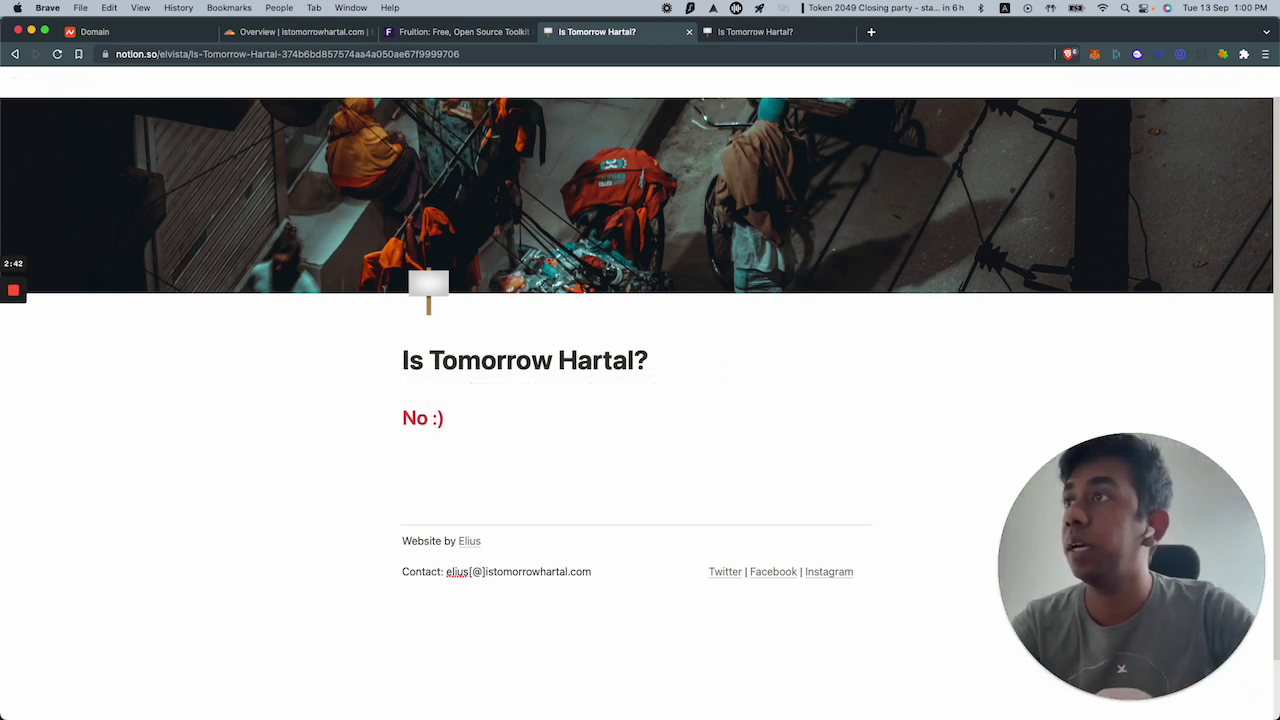
pyautogui.click(428, 418)
pyautogui.write('!')
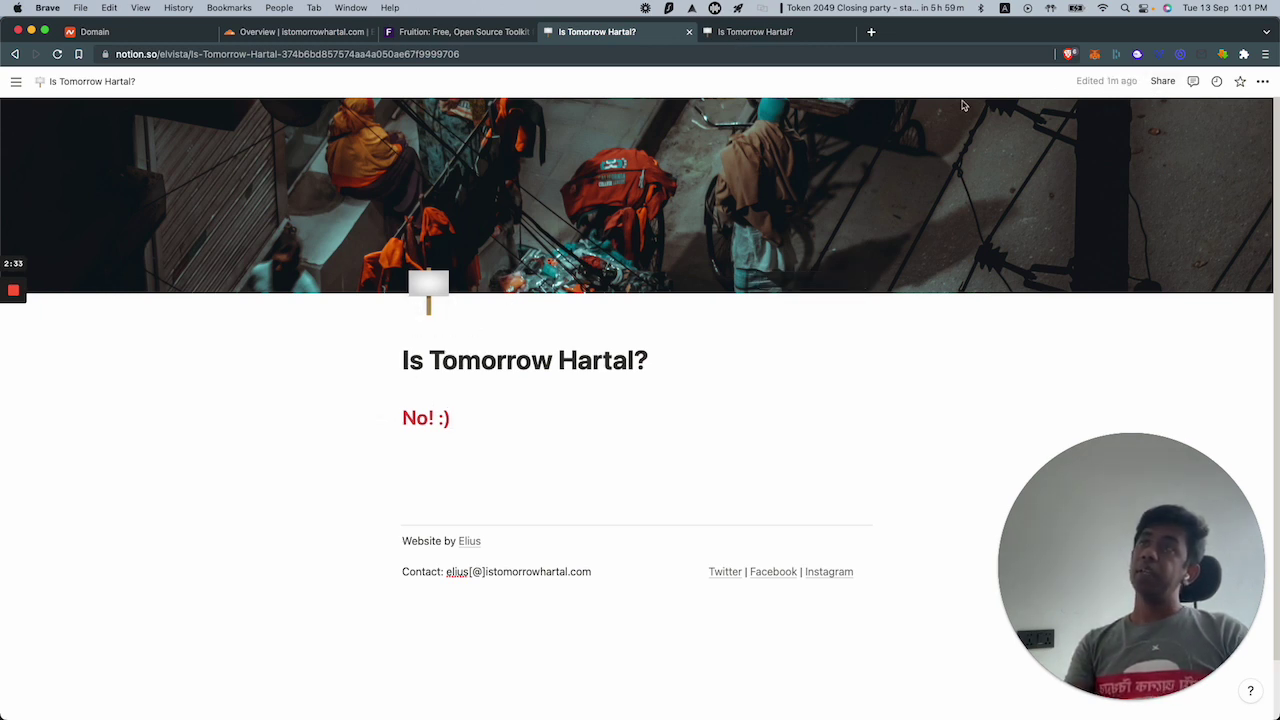
pyautogui.click(1152, 83)
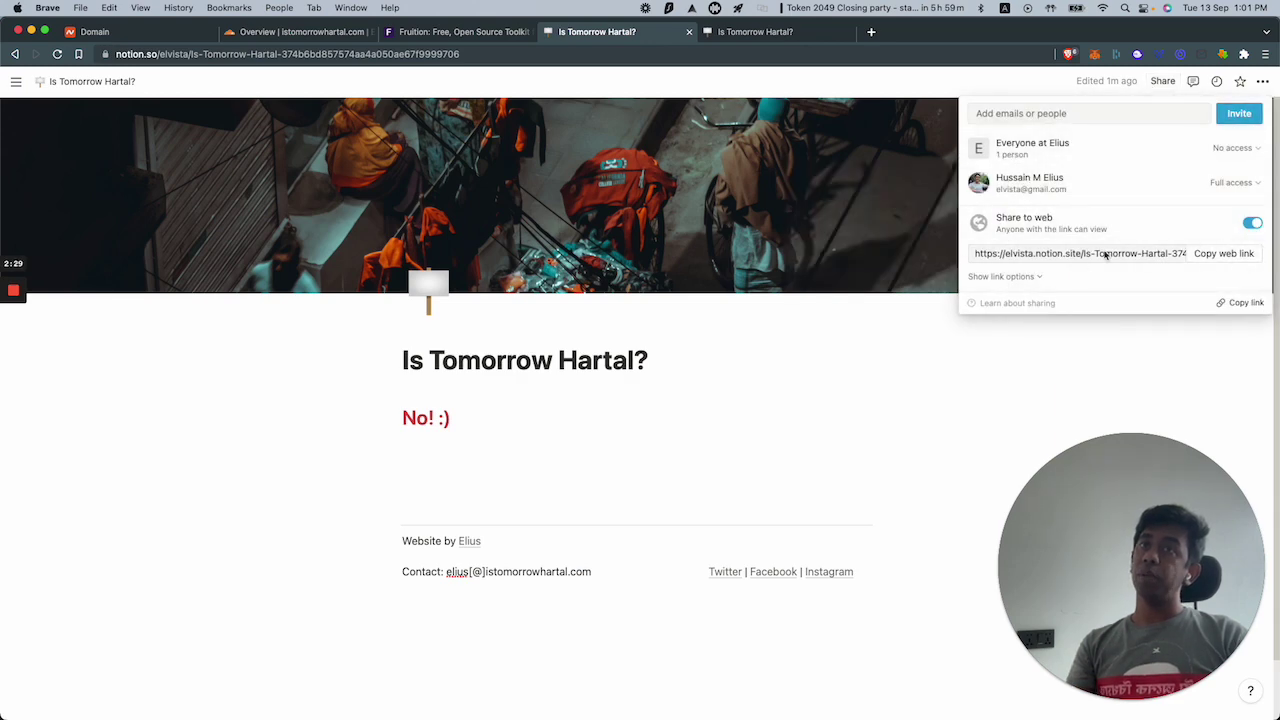
pyautogui.click(467, 33)
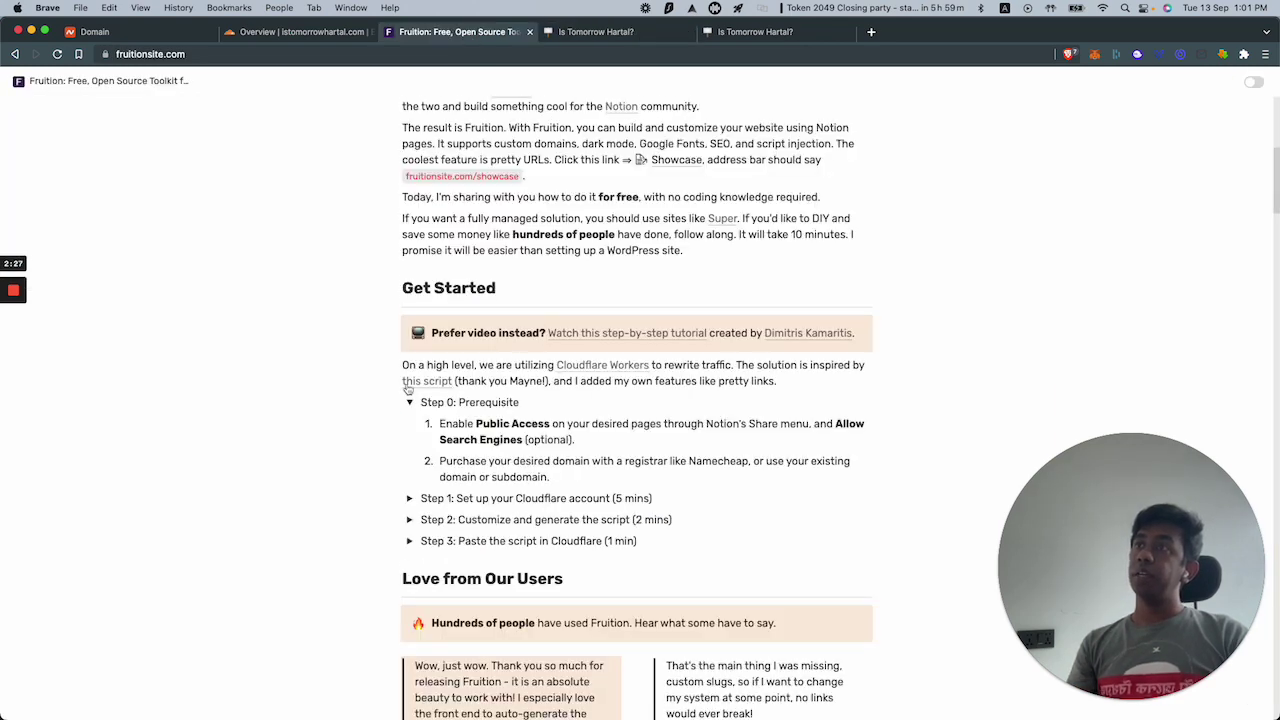
# - In Step 2, enter istomorrowhartal.com as the domain and clear a wrongly pasted link
pyautogui.scroll(-1, 408, 390)
pyautogui.click(408, 496)
pyautogui.scroll(-5, 408, 495)
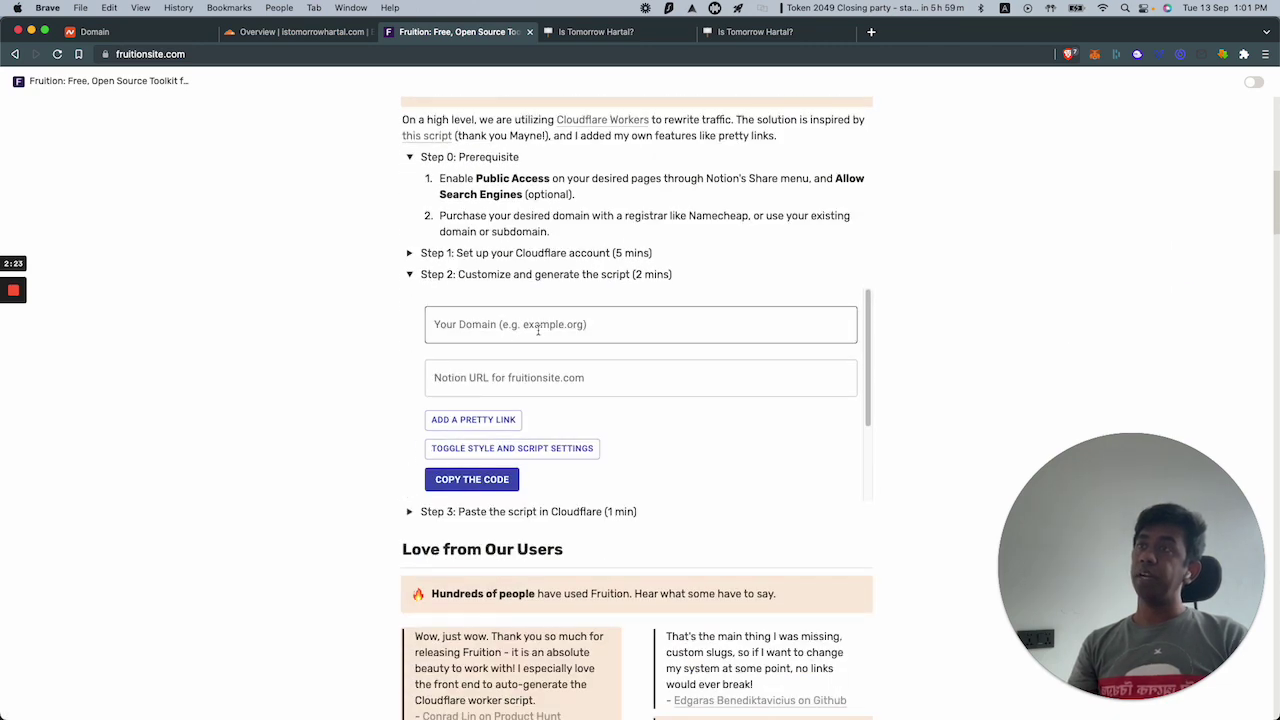
pyautogui.click(538, 330)
pyautogui.write('istomor')
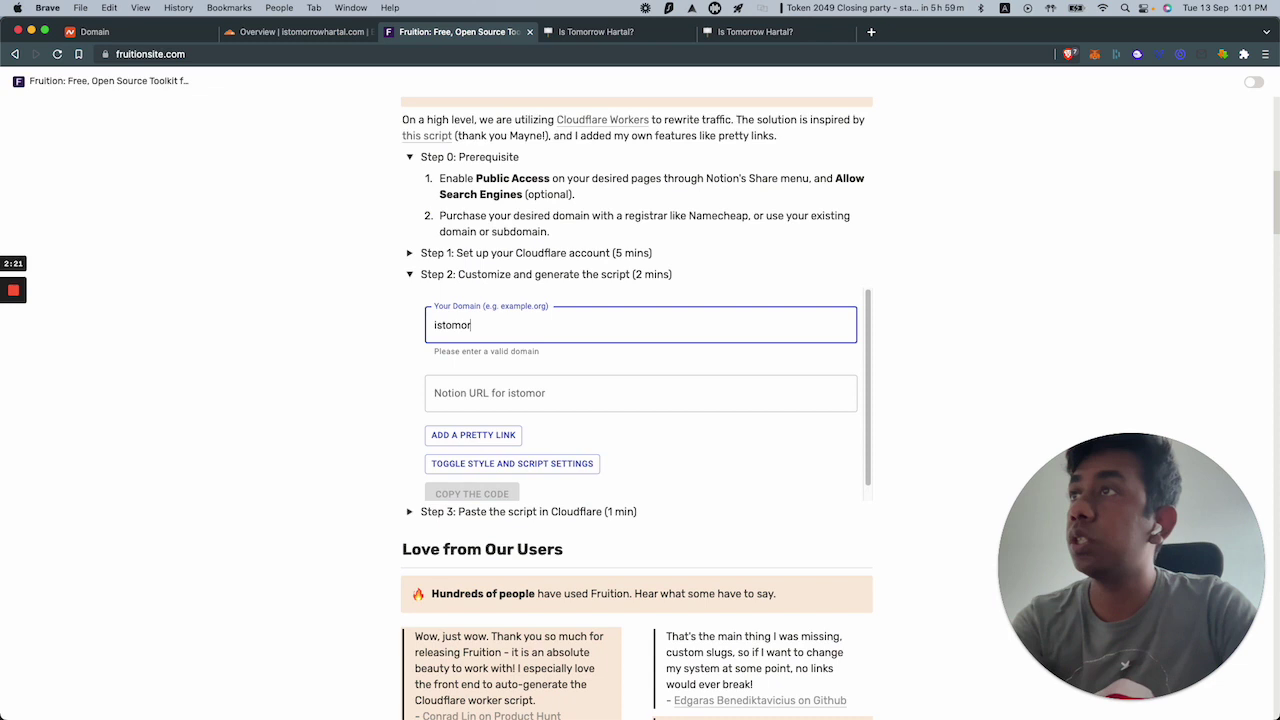
pyautogui.write('rowhartal.com')
pyautogui.press('Tab')
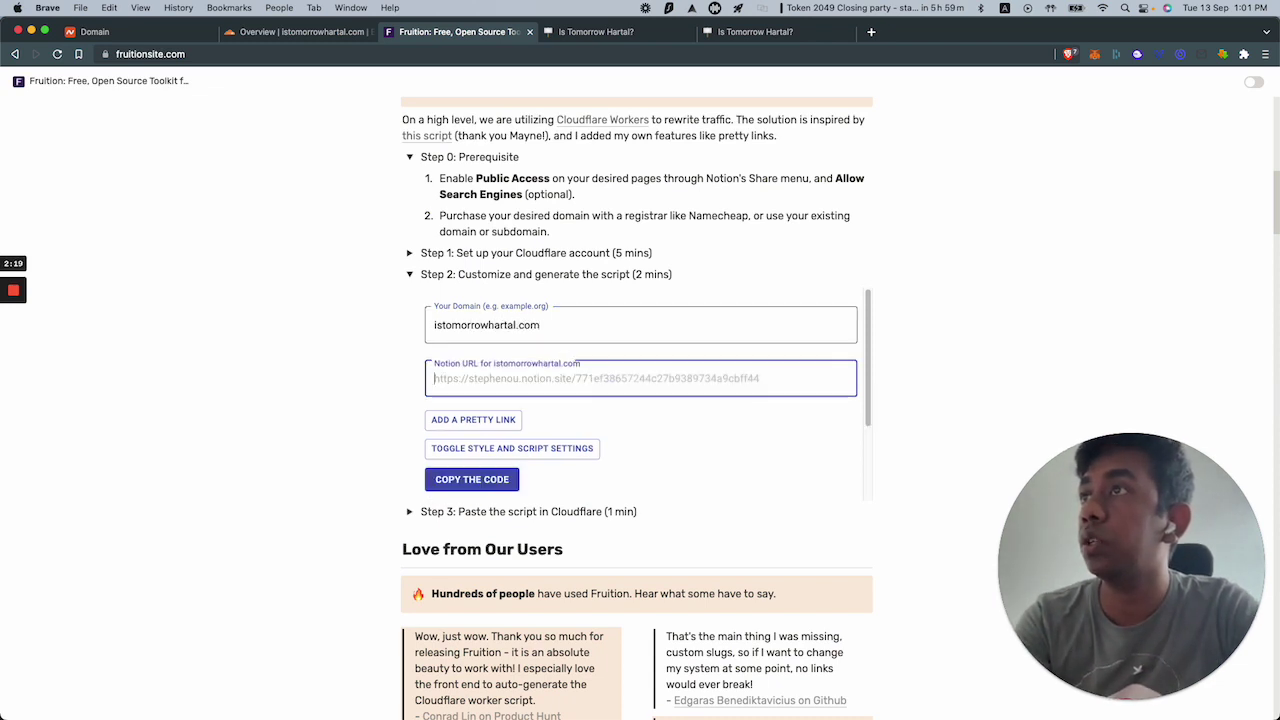
pyautogui.press('super+v')
pyautogui.press('super+a')
pyautogui.press('BackSpace')
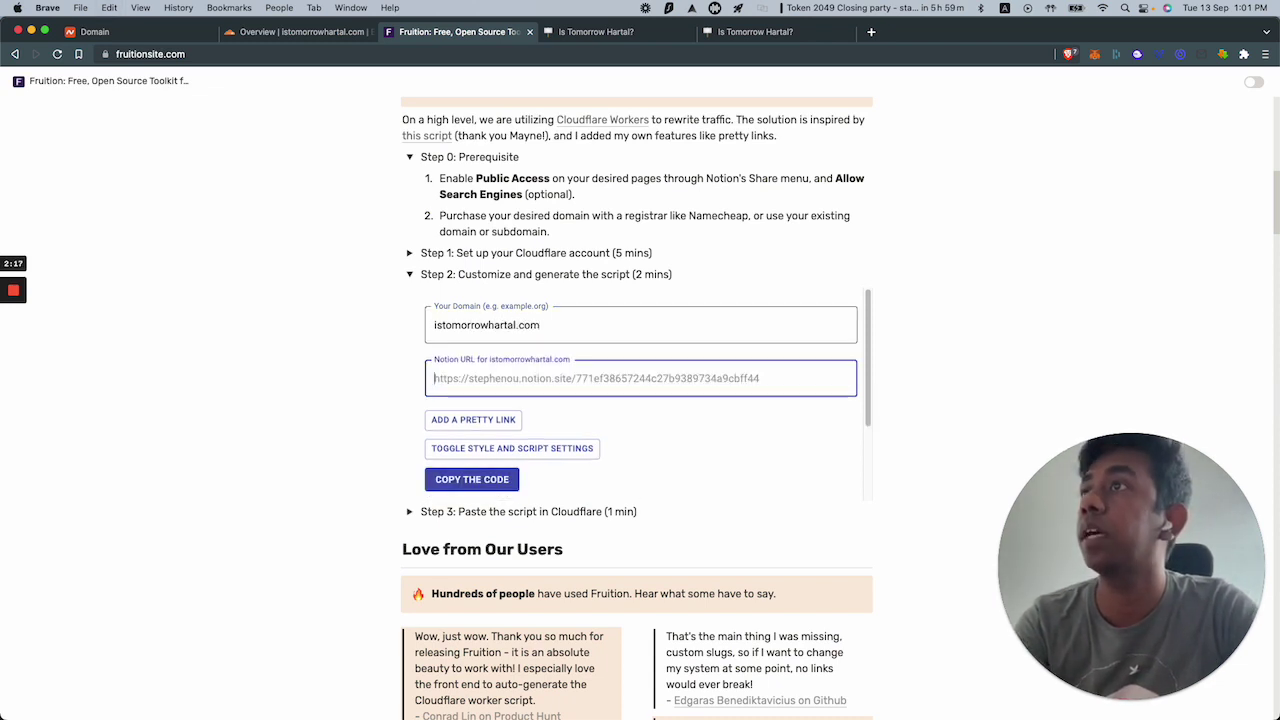
# - Paste the Notion page URL into Fruition and copy the generated worker code
pyautogui.click(760, 31)
pyautogui.click(596, 31)
pyautogui.click(594, 54)
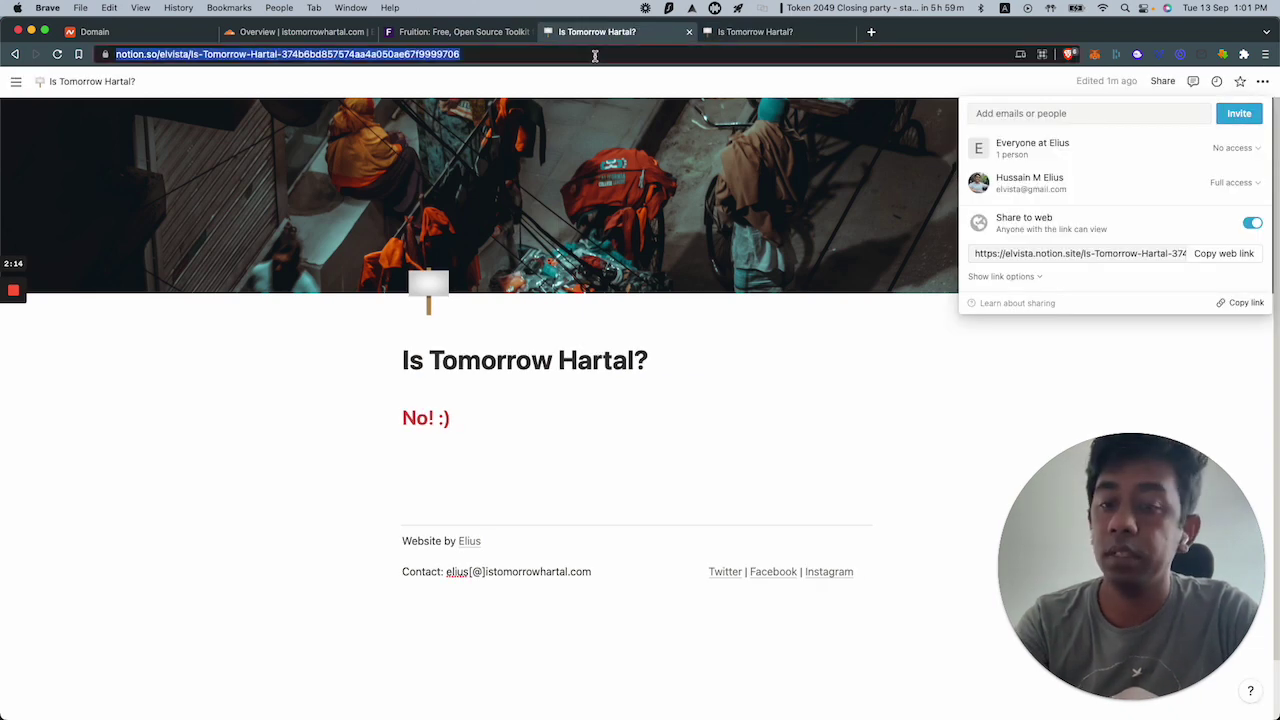
pyautogui.click(488, 36)
pyautogui.click(600, 377)
pyautogui.press('super+v')
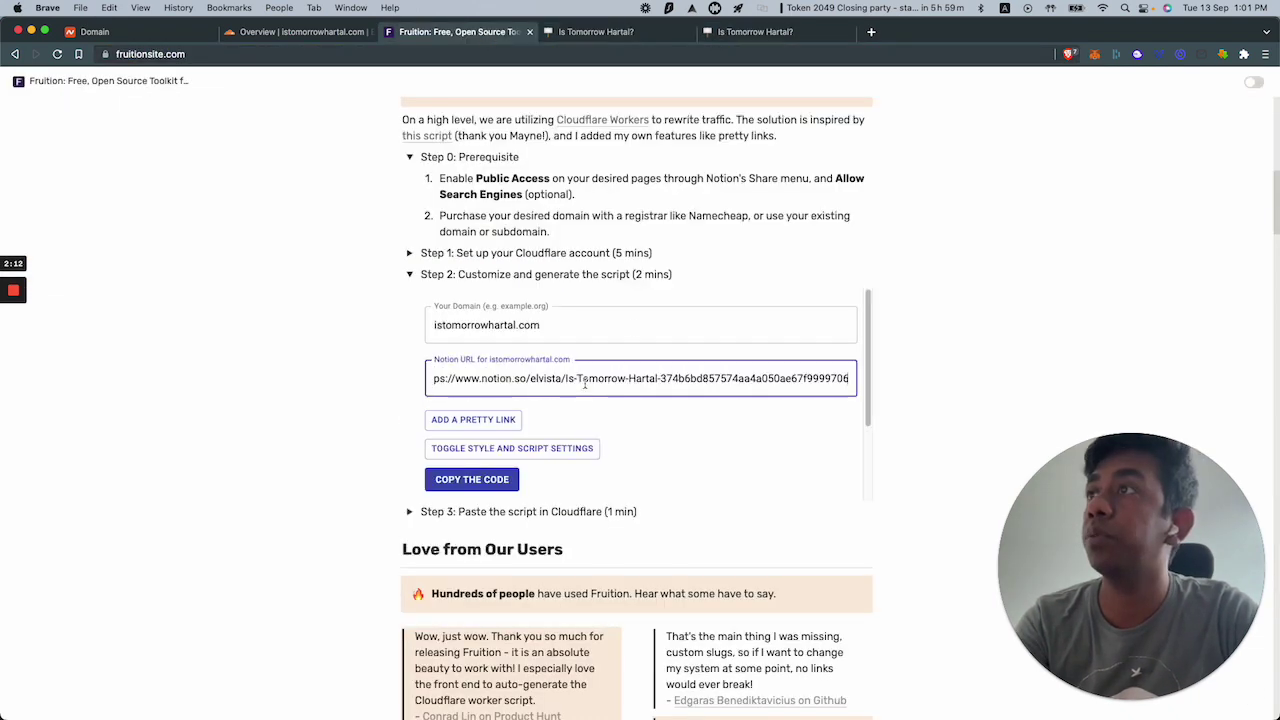
pyautogui.click(488, 488)
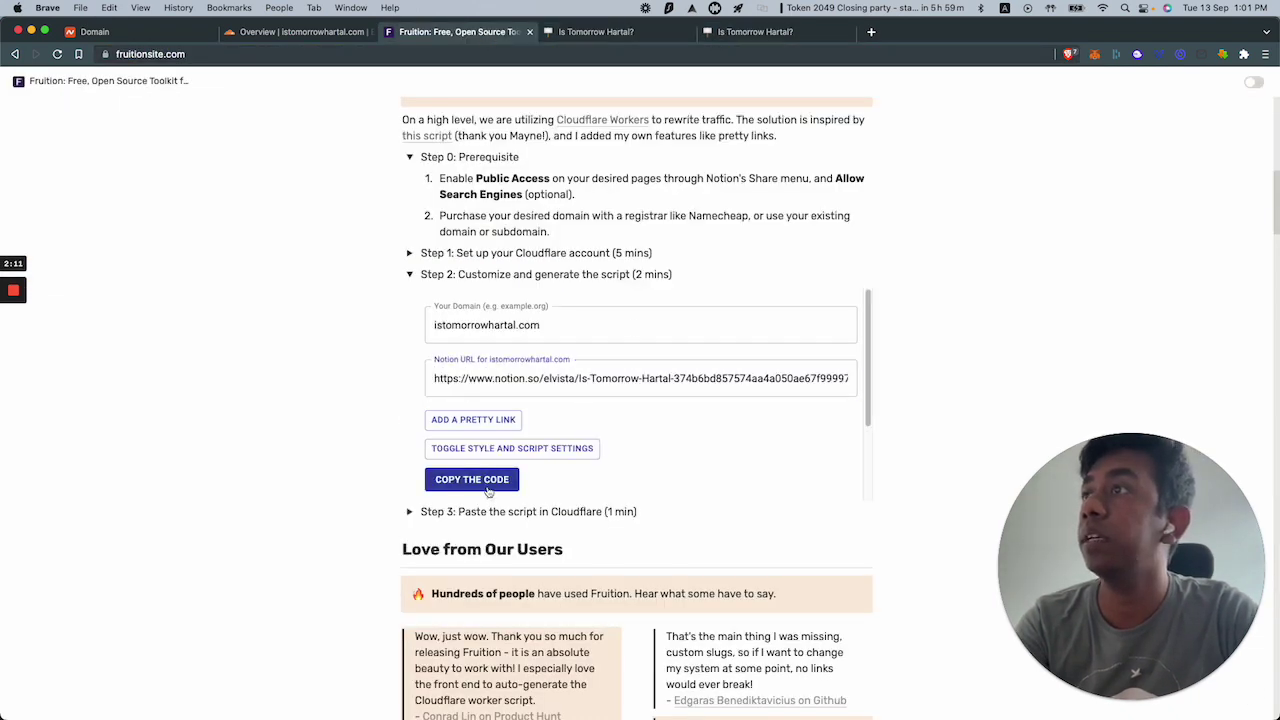
# - Expand Step 3 to read the instructions for pasting the script into Cloudflare
pyautogui.click(410, 512)
pyautogui.scroll(-2, 409, 521)
pyautogui.click(409, 432)
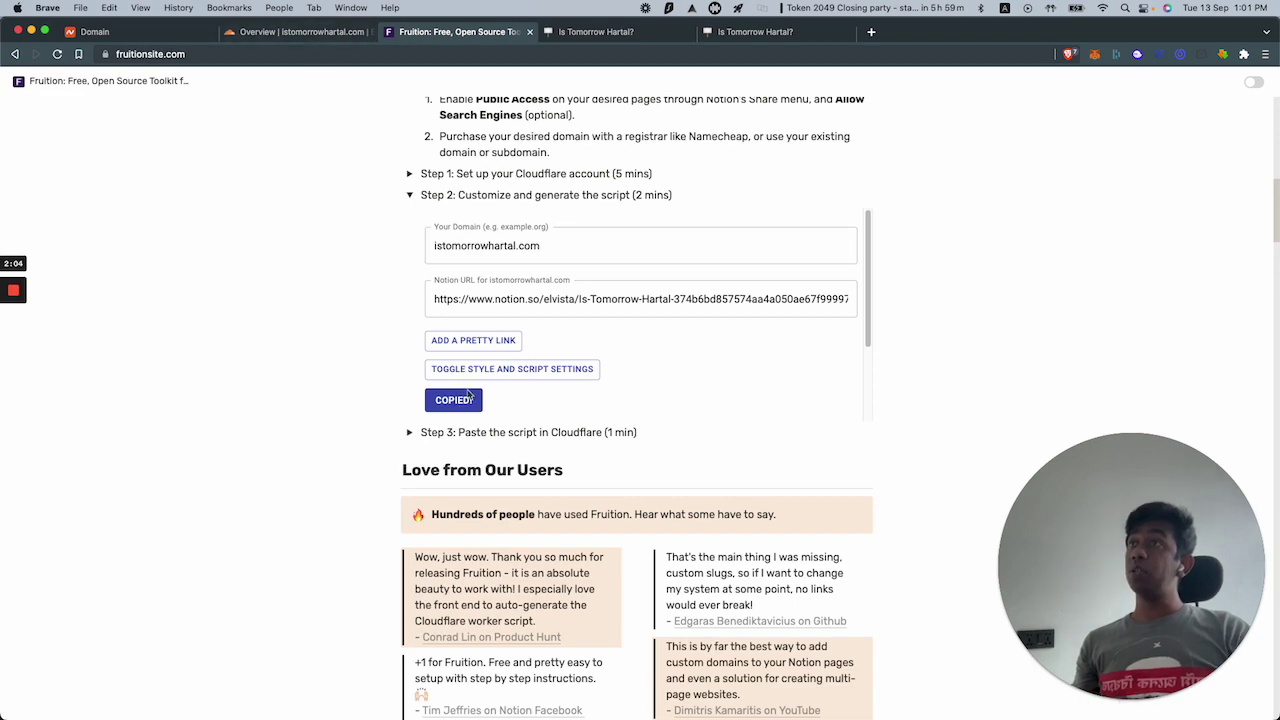
pyautogui.scroll(5, 459, 428)
pyautogui.scroll(-3, 459, 428)
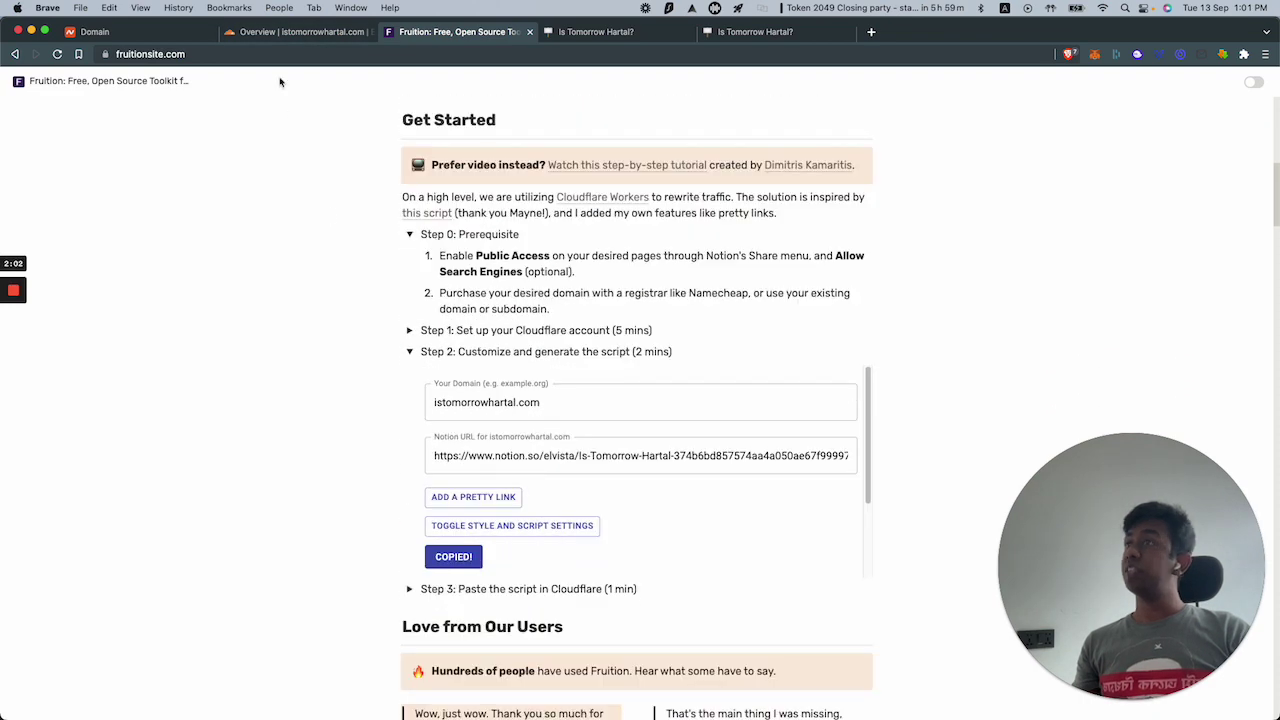
pyautogui.click(410, 590)
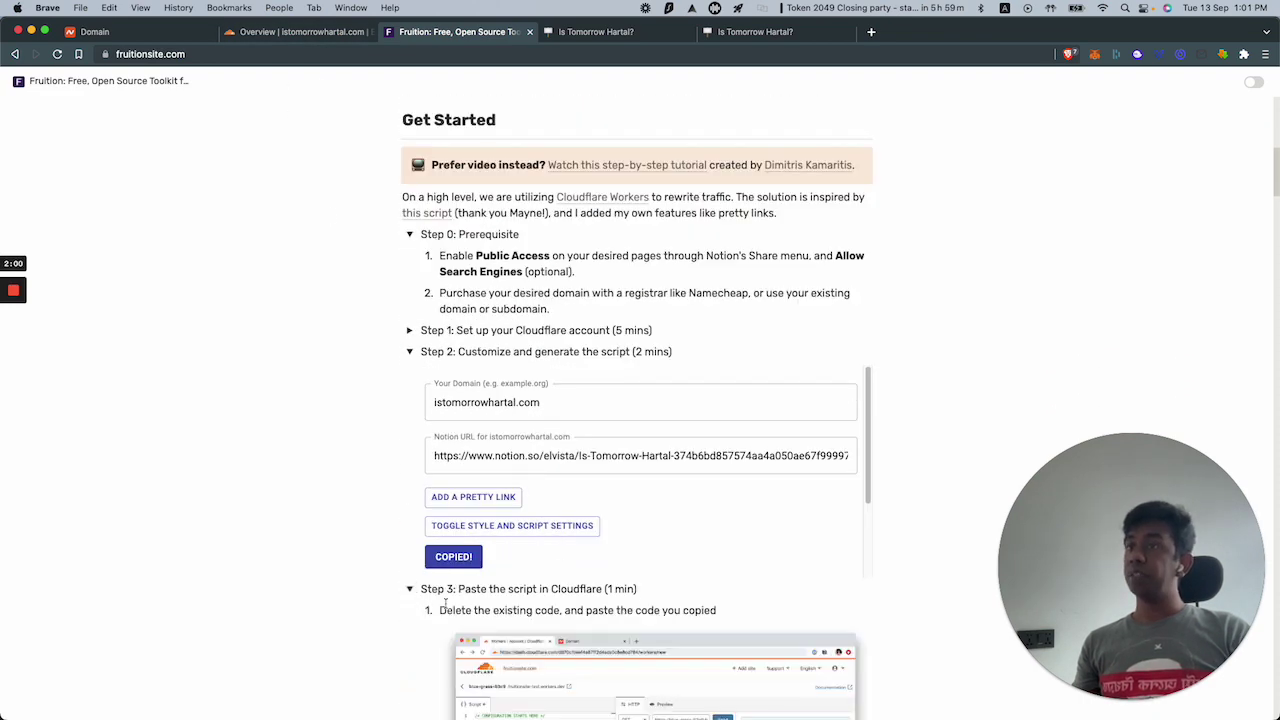
pyautogui.click(318, 34)
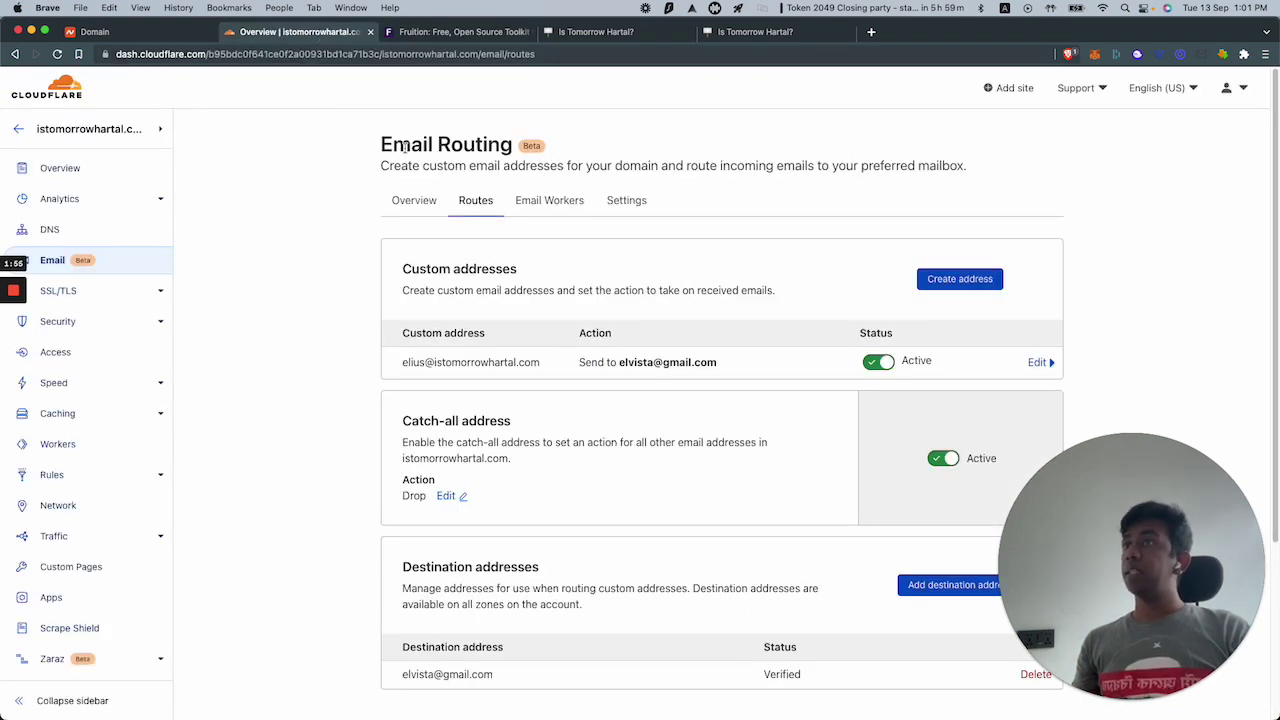
# - Create the Worker service icy-disk-e4ce from the HTTP router starter
pyautogui.click(60, 450)
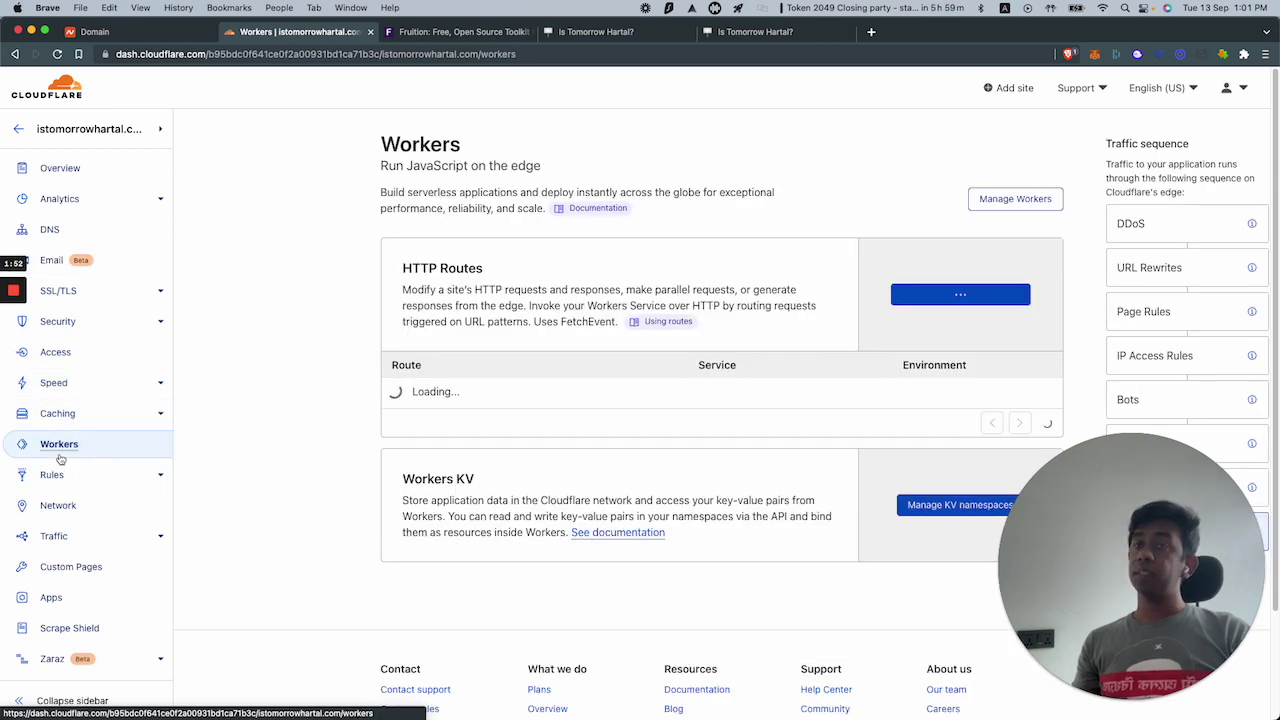
pyautogui.click(1016, 199)
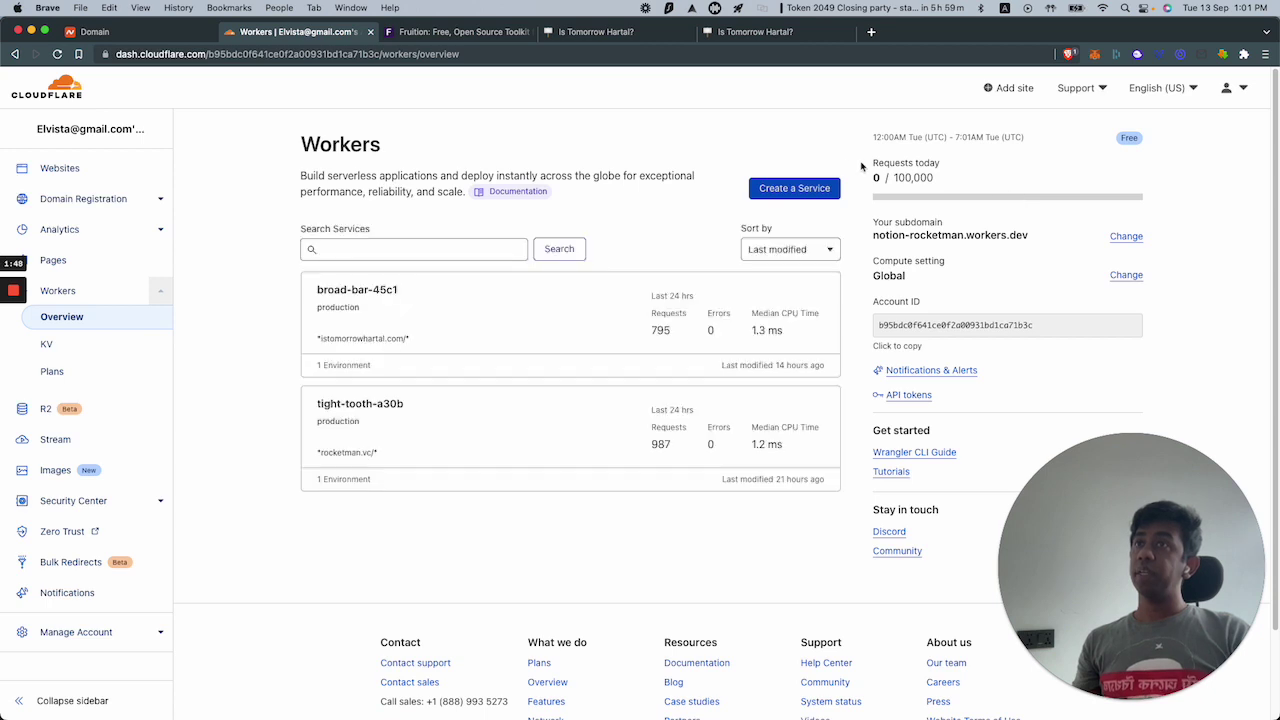
pyautogui.click(794, 187)
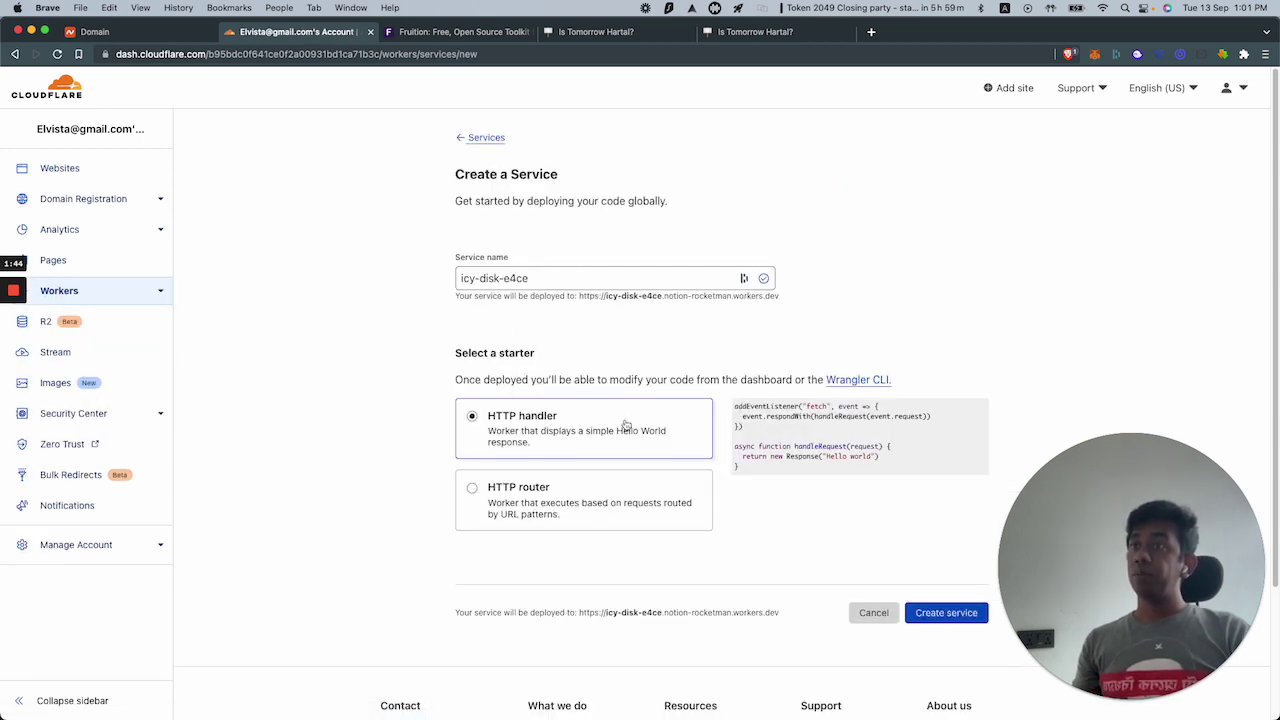
pyautogui.click(514, 506)
pyautogui.click(952, 640)
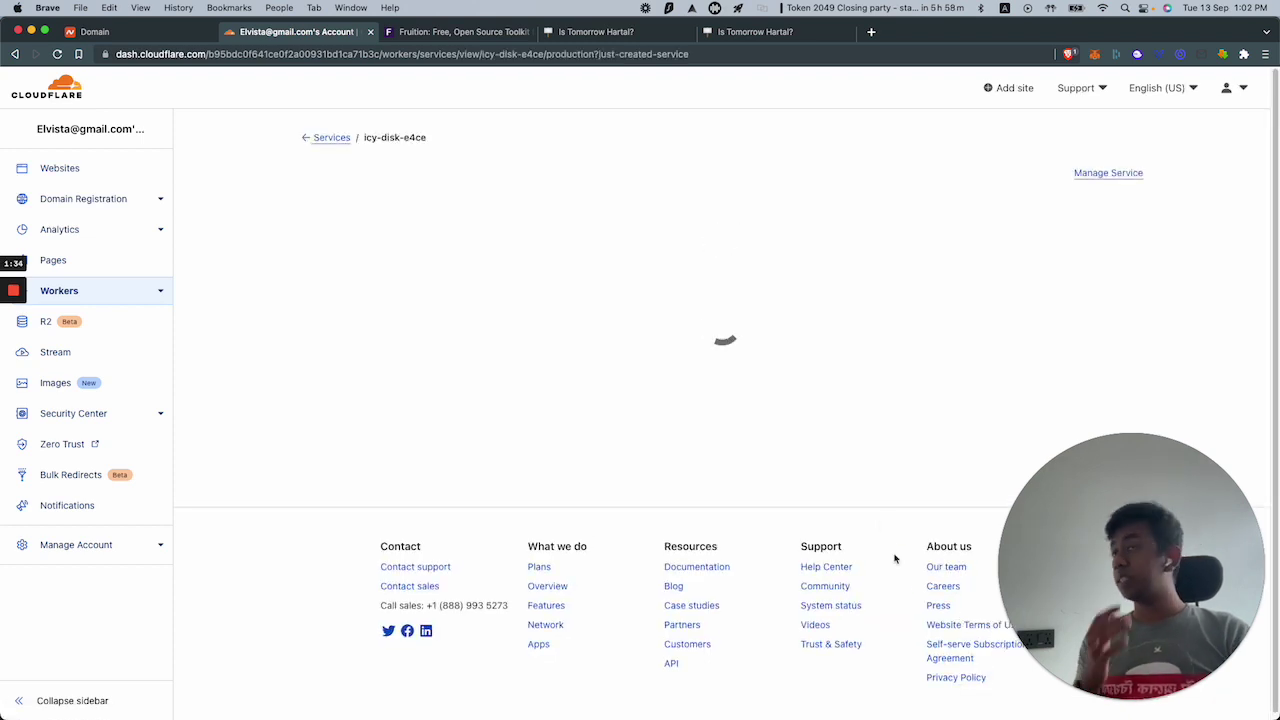
pyautogui.scroll(-2, 625, 487)
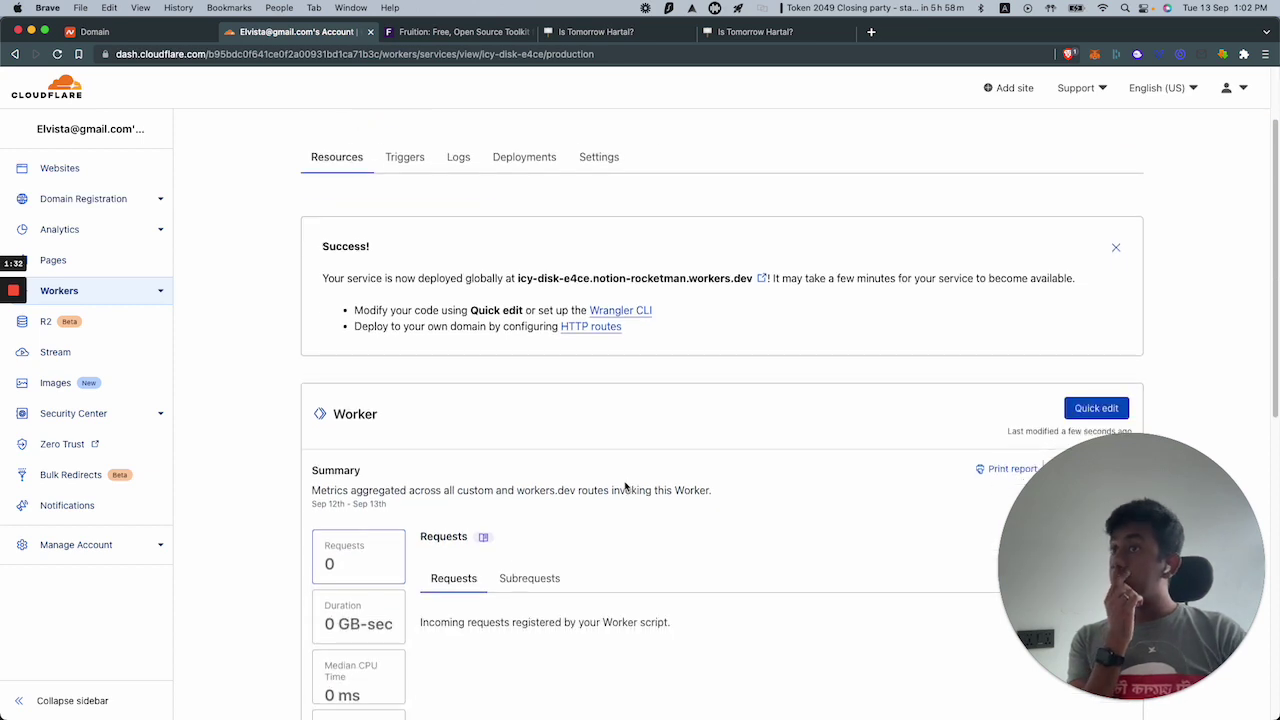
pyautogui.scroll(2, 625, 485)
pyautogui.scroll(-5, 626, 486)
pyautogui.click(1077, 269)
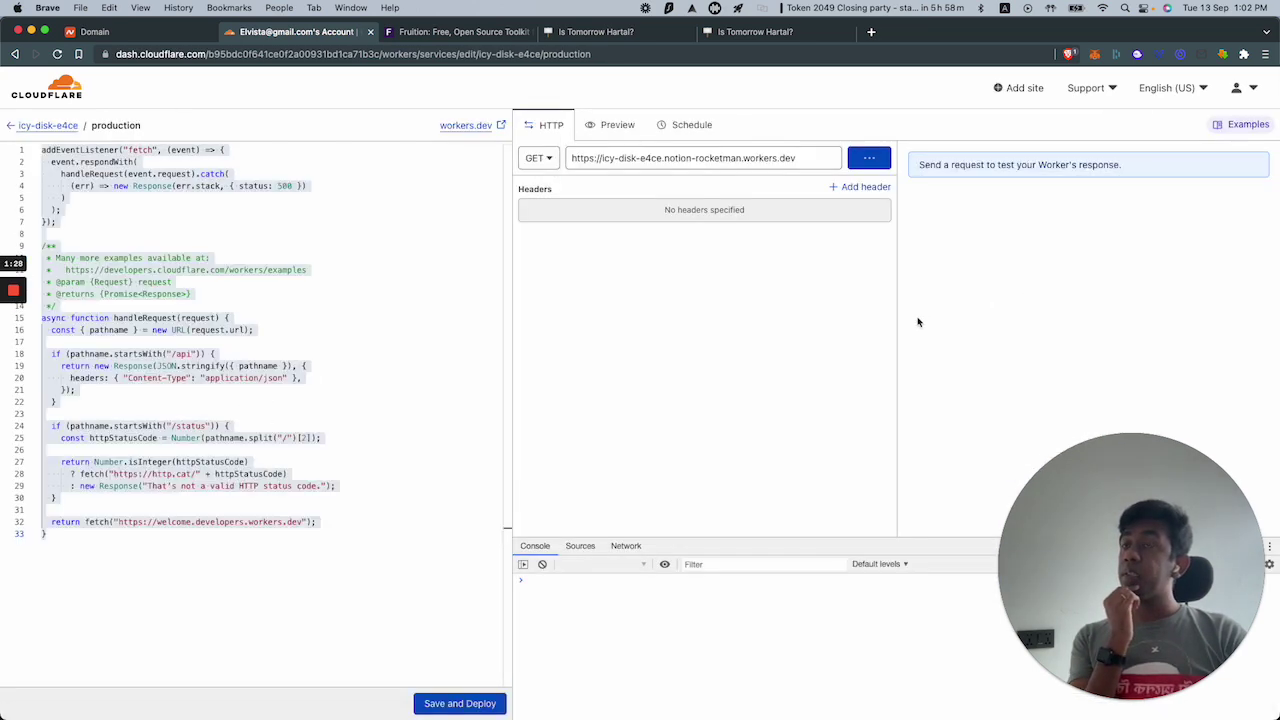
pyautogui.click(254, 537)
pyautogui.hotkey('ctrl', 'a')
pyautogui.press('super+v')
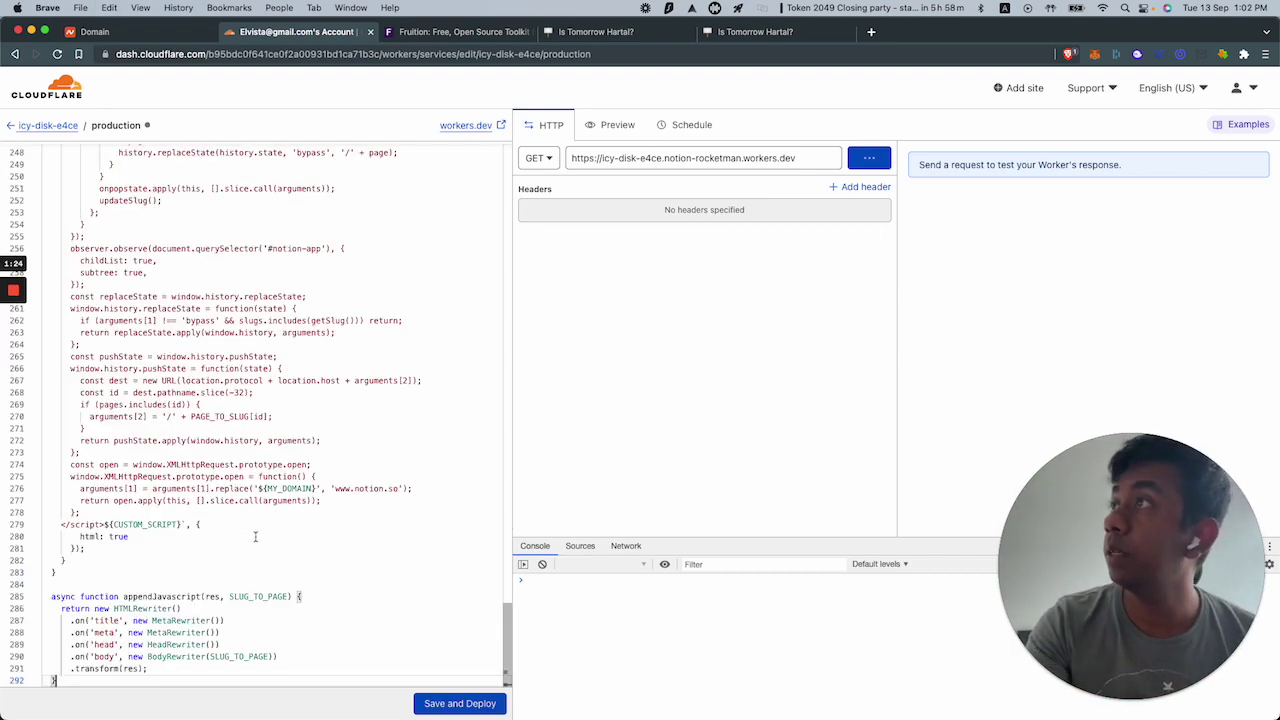
pyautogui.scroll(5, 256, 537)
pyautogui.scroll(15, 256, 537)
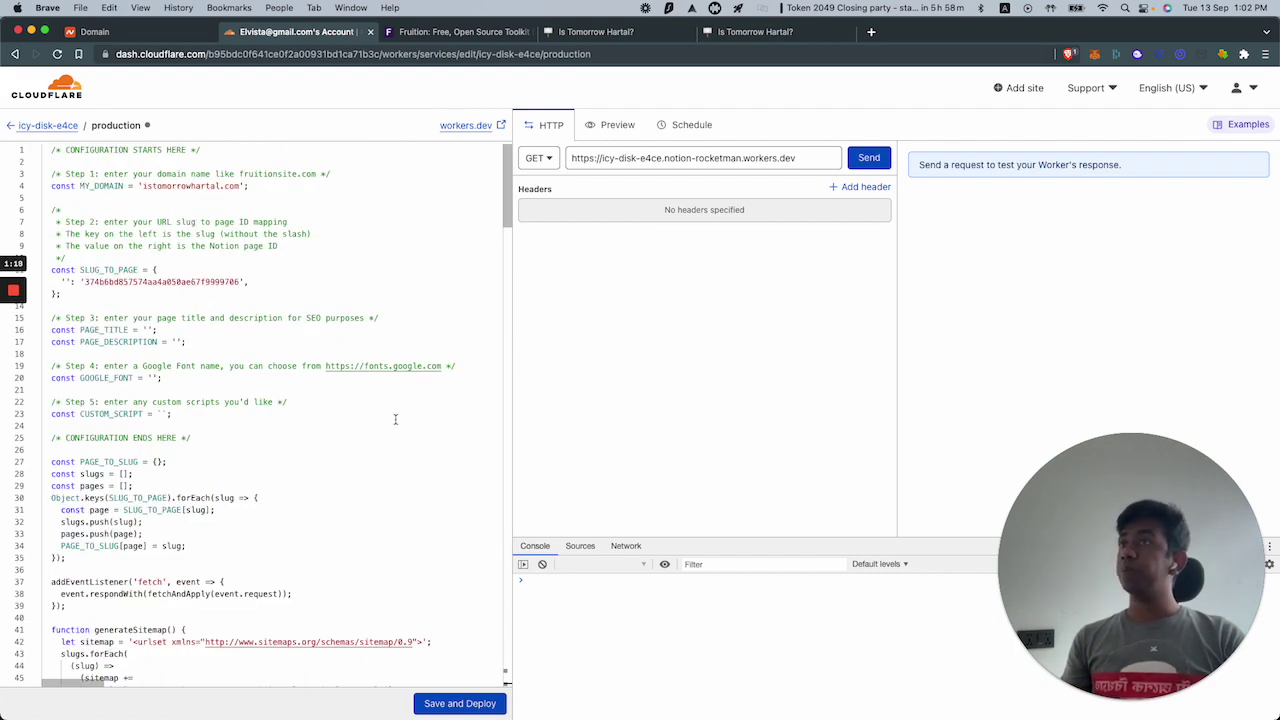
pyautogui.click(16, 129)
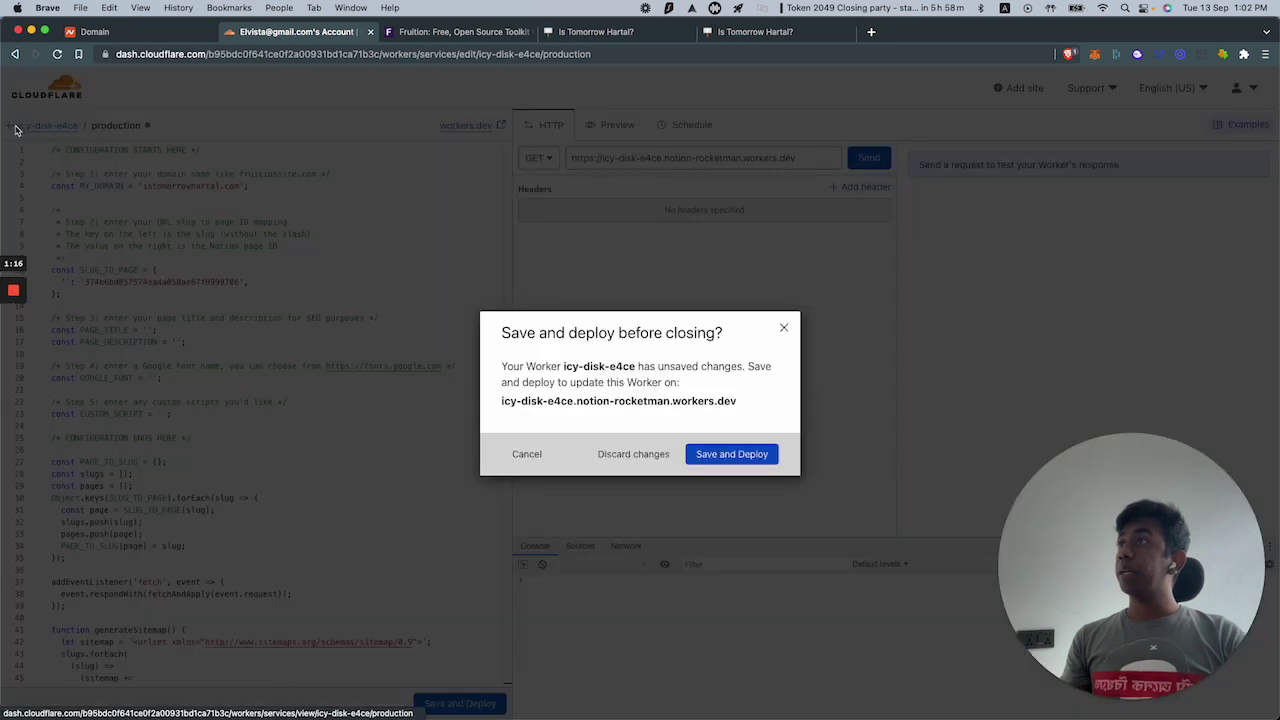
pyautogui.click(660, 456)
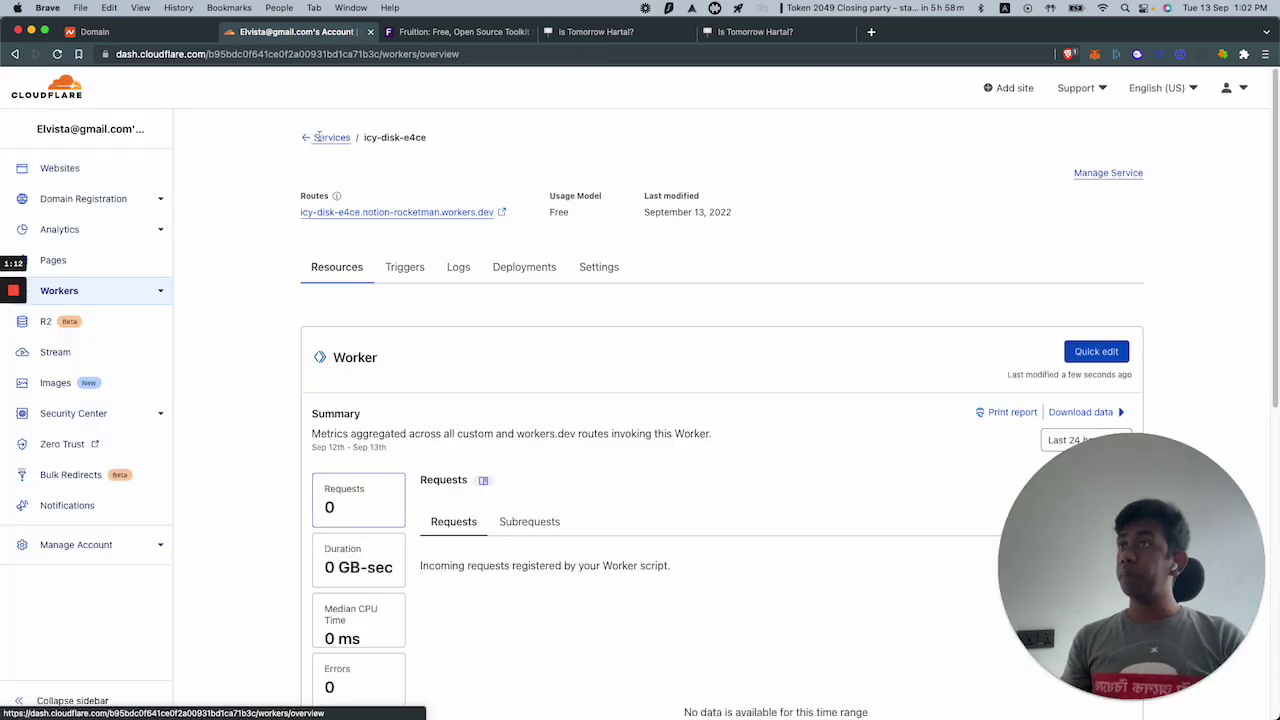
# - Open the broad-bar-45c1 worker's Triggers to view its custom domain and routes
pyautogui.click(320, 137)
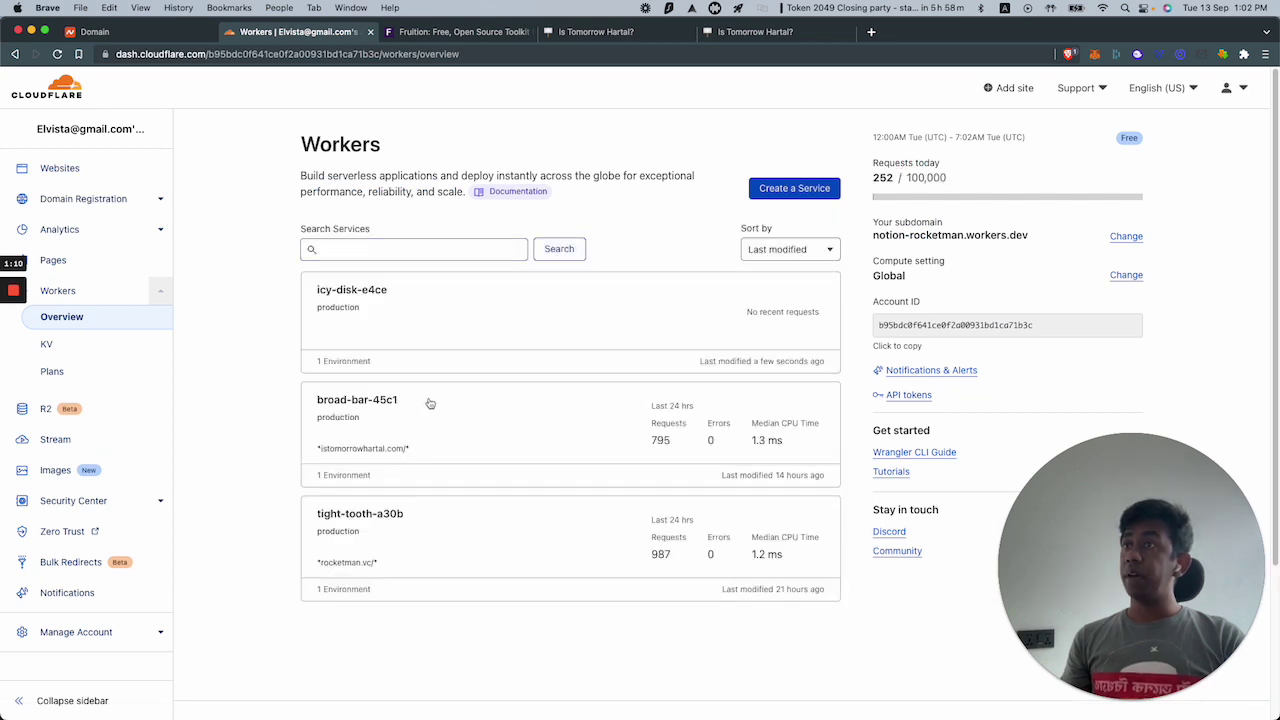
pyautogui.click(410, 432)
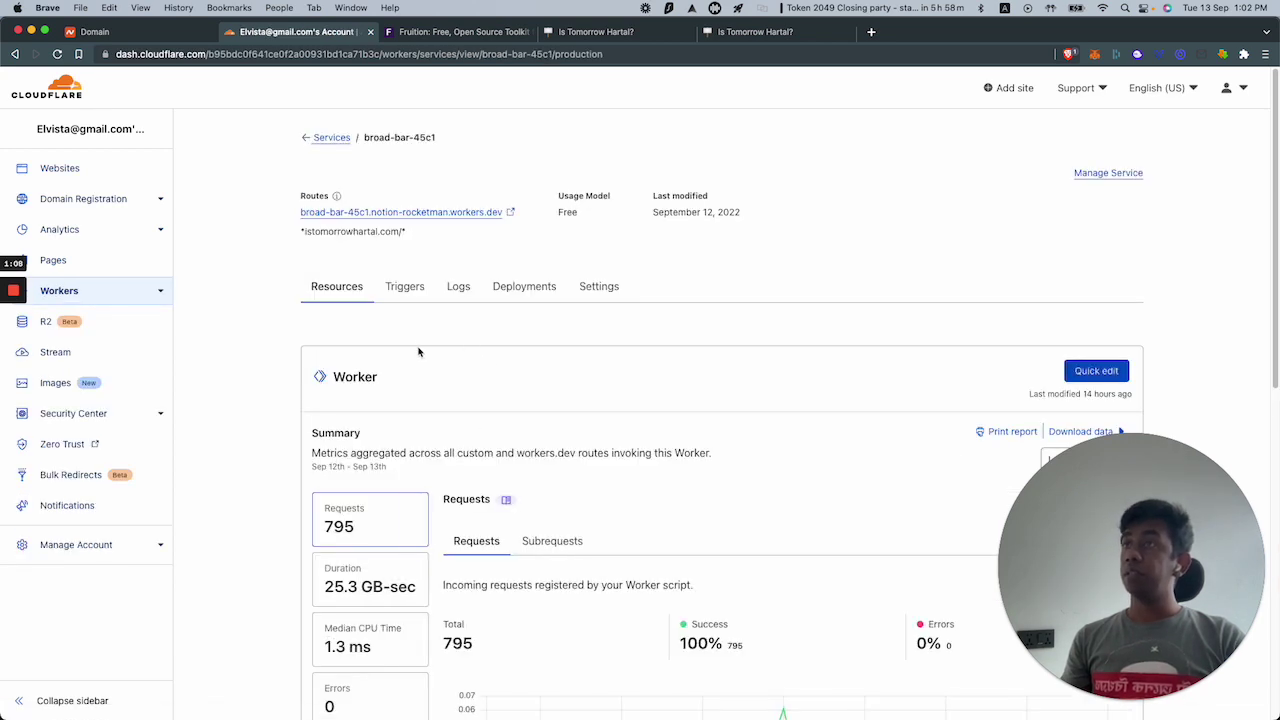
pyautogui.click(409, 298)
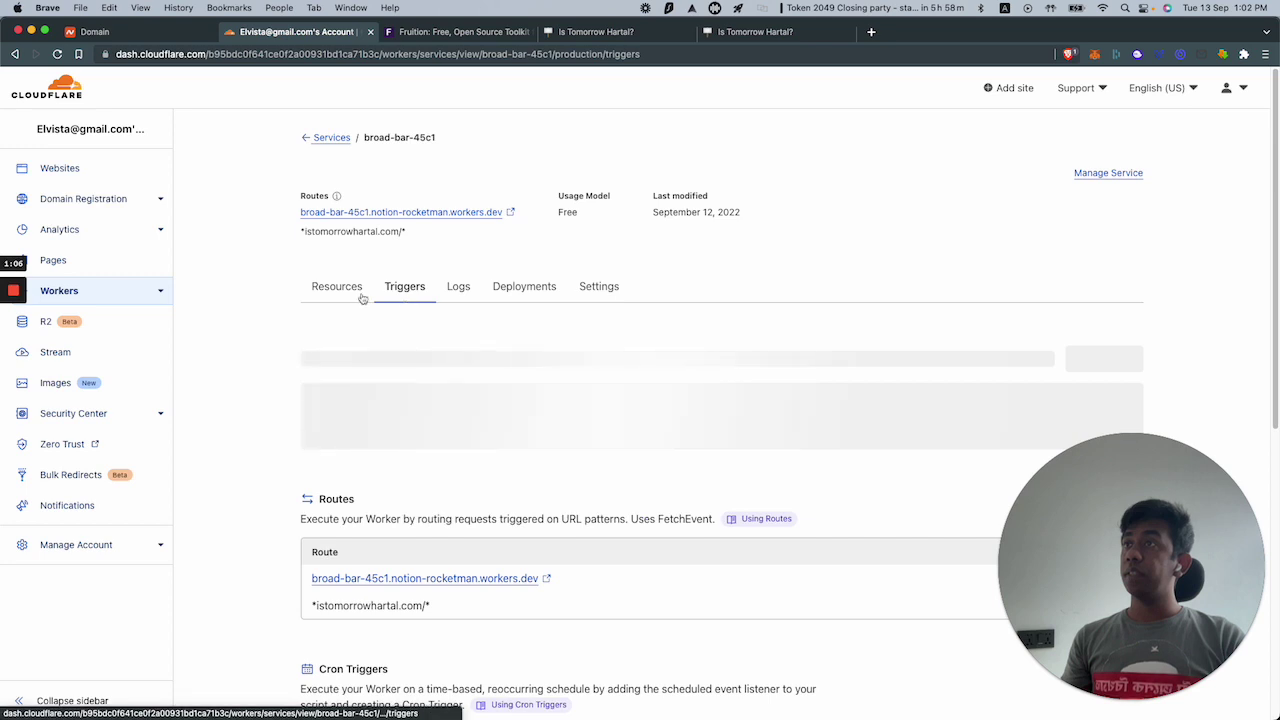
pyautogui.click(360, 295)
pyautogui.scroll(-5, 447, 413)
pyautogui.scroll(2, 877, 326)
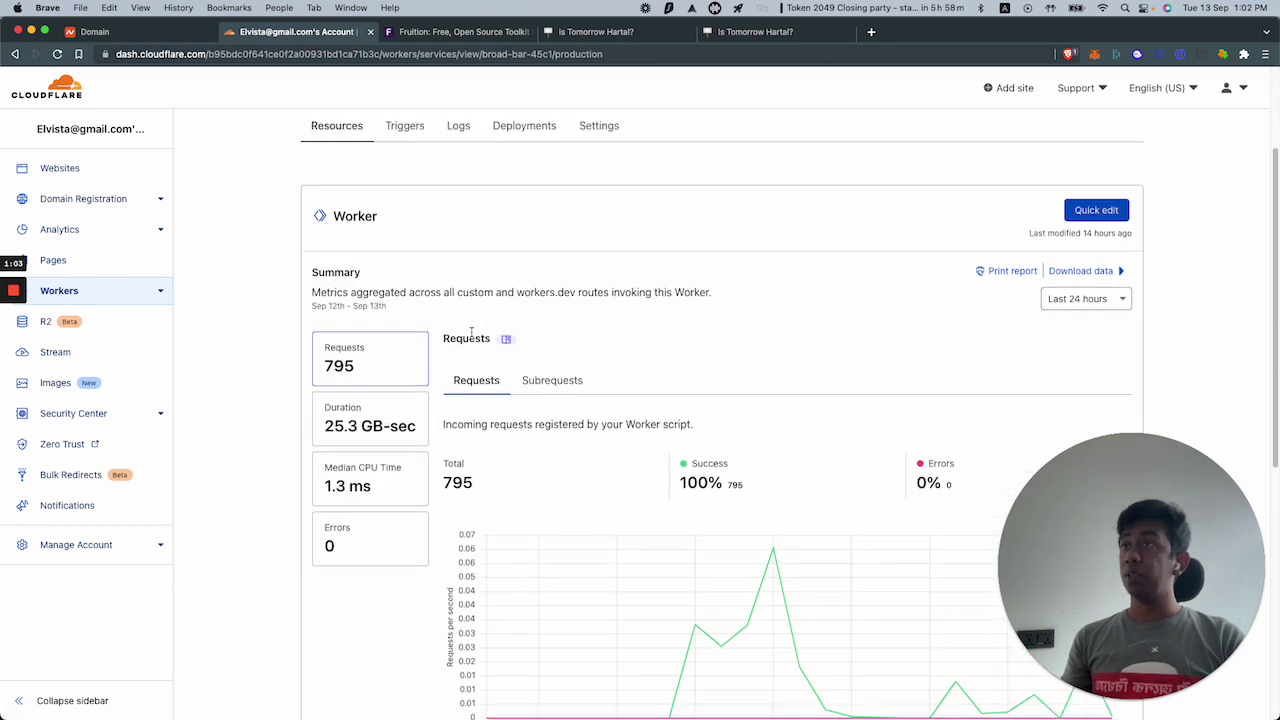
pyautogui.click(395, 131)
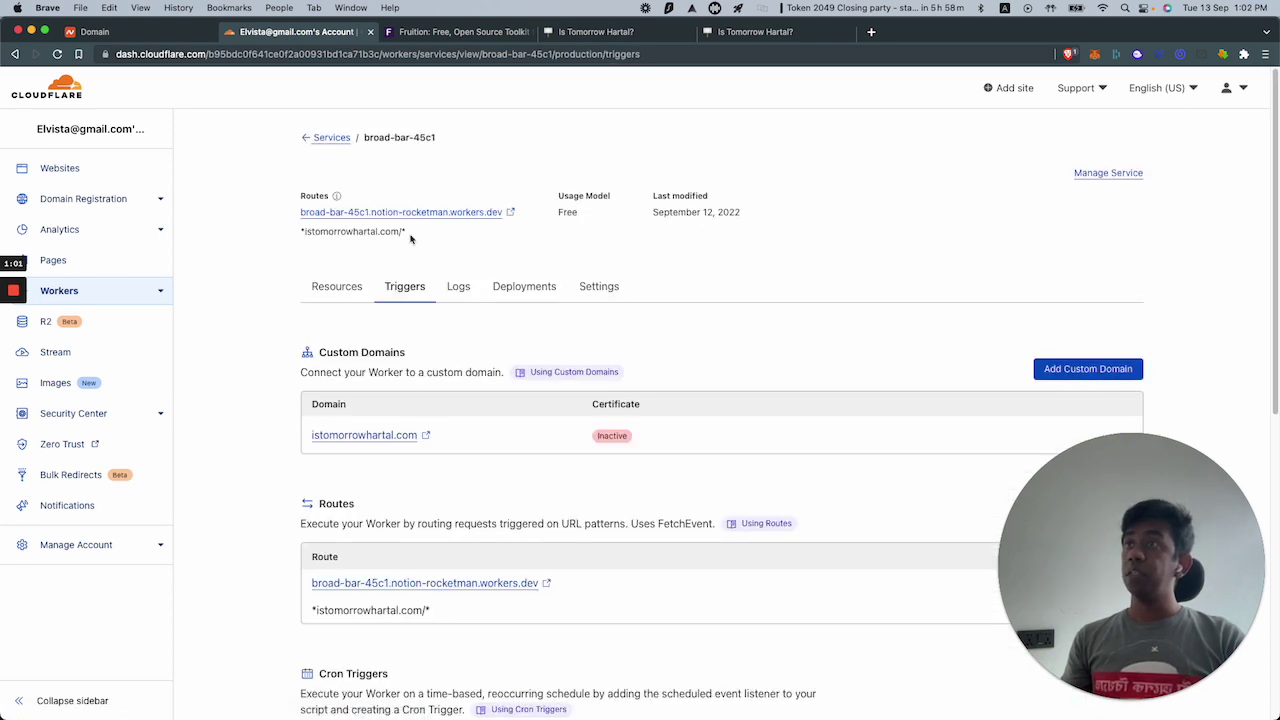
pyautogui.scroll(-3, 330, 462)
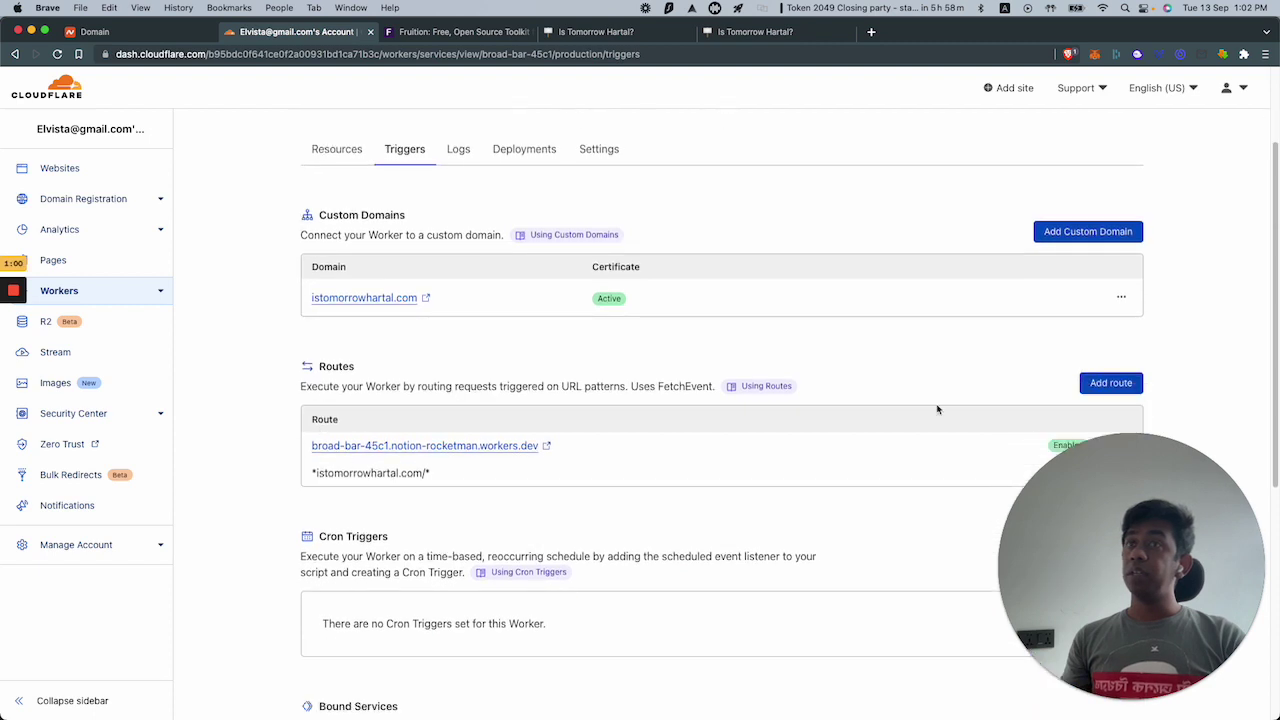
# - Try adding route *istomorrowhartal.com/*, find it already exists, and close the form
pyautogui.click(1111, 383)
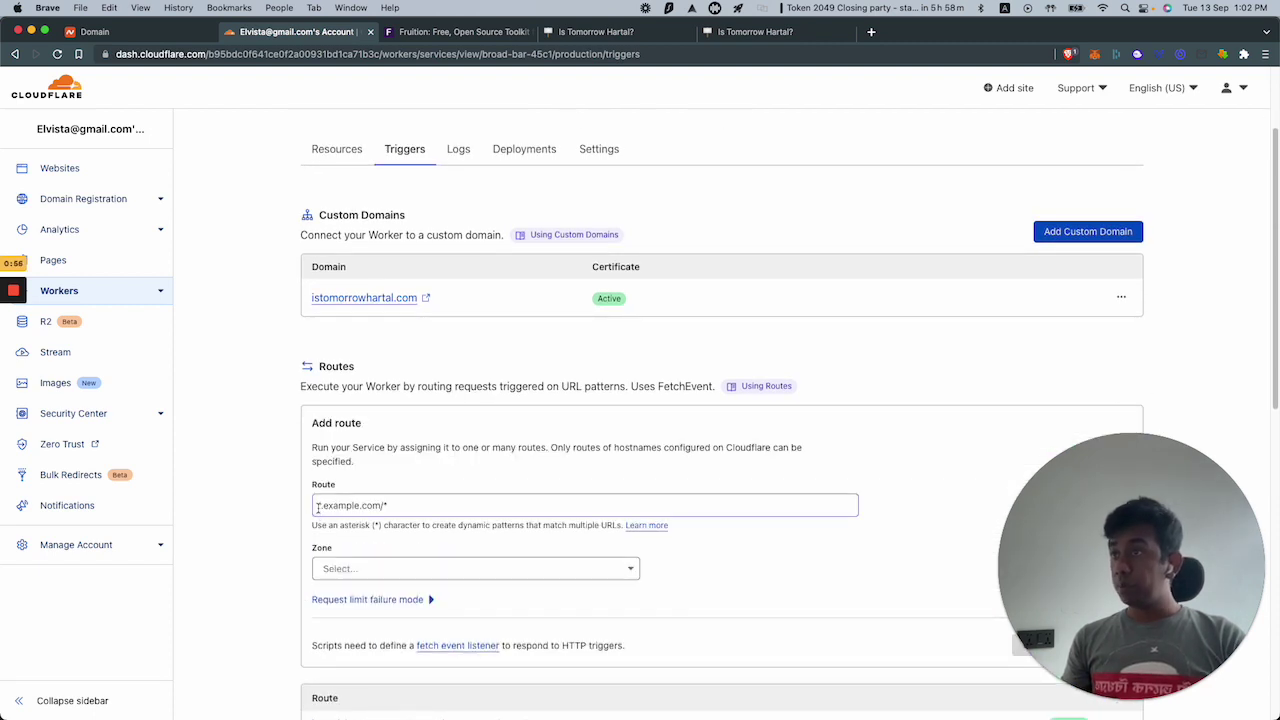
pyautogui.click(330, 508)
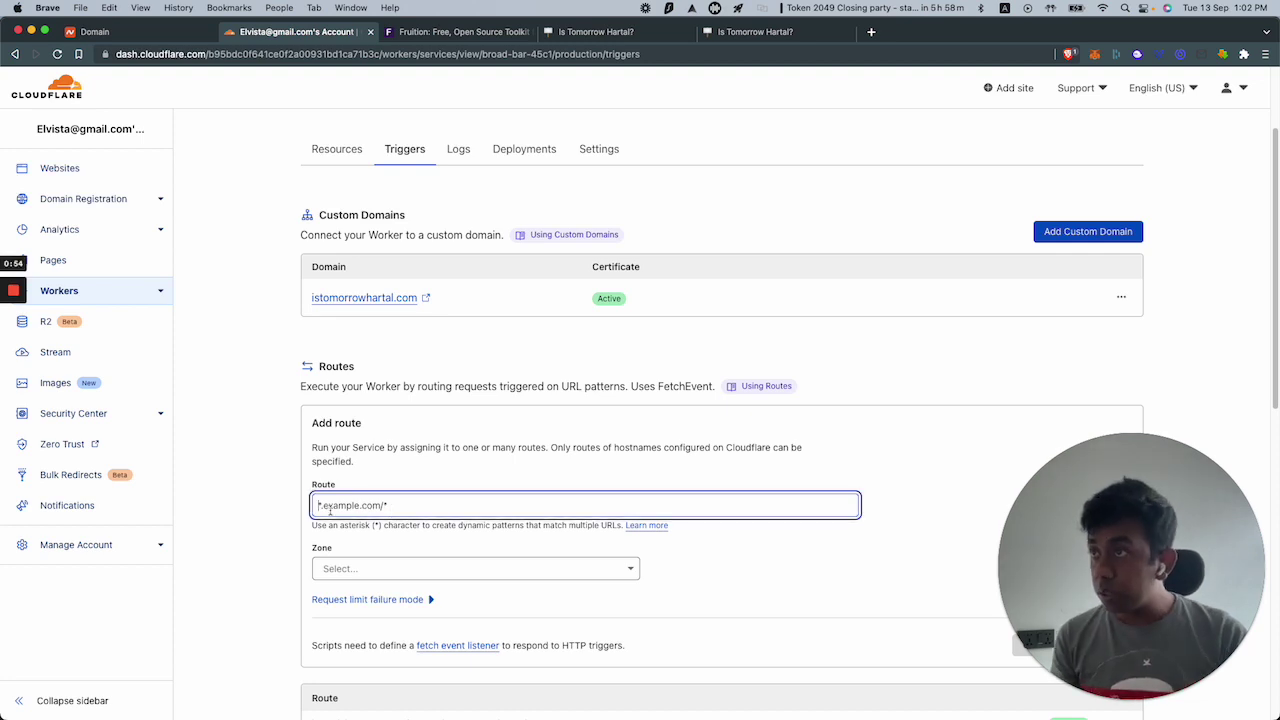
pyautogui.write('*i')
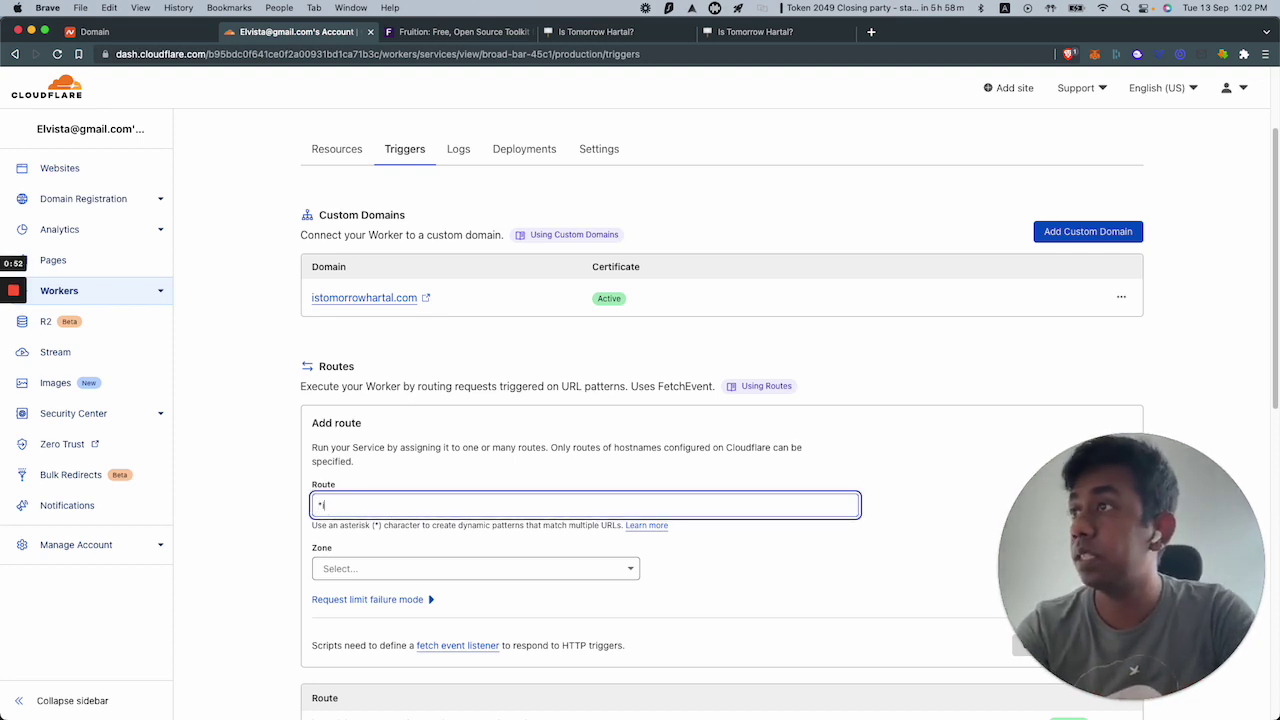
pyautogui.write('stomorrow')
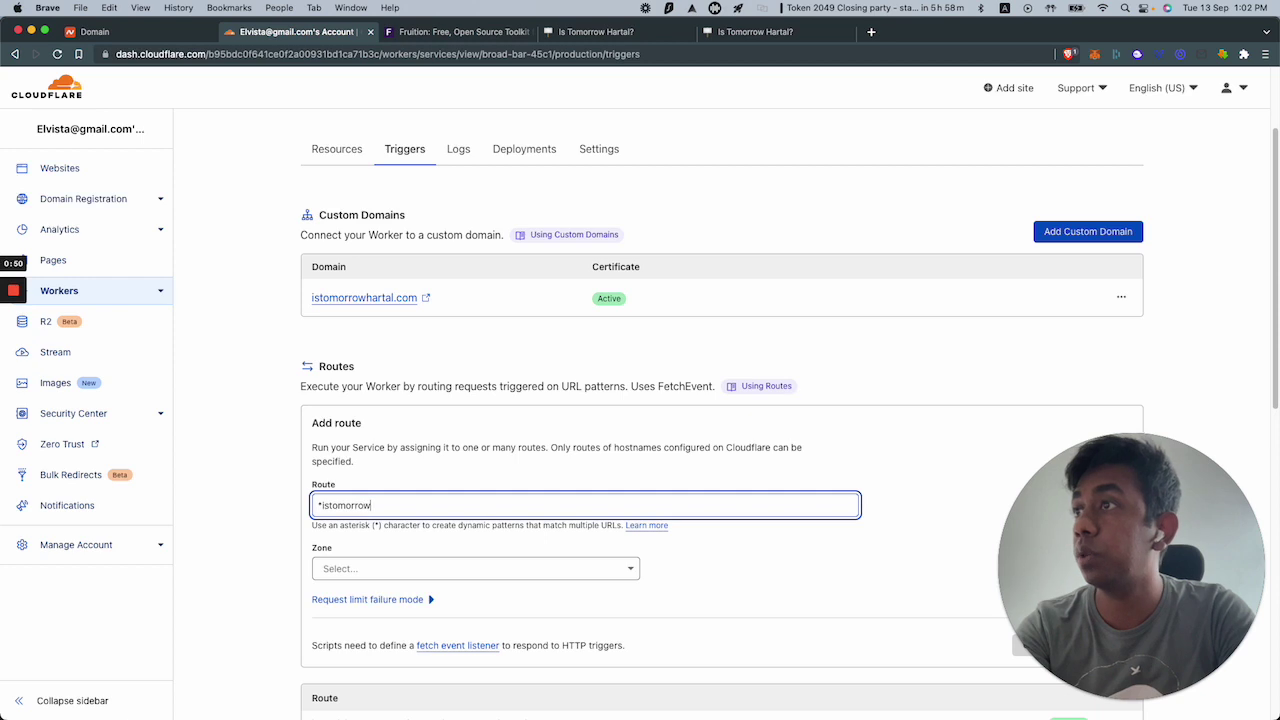
pyautogui.write('hartal.com')
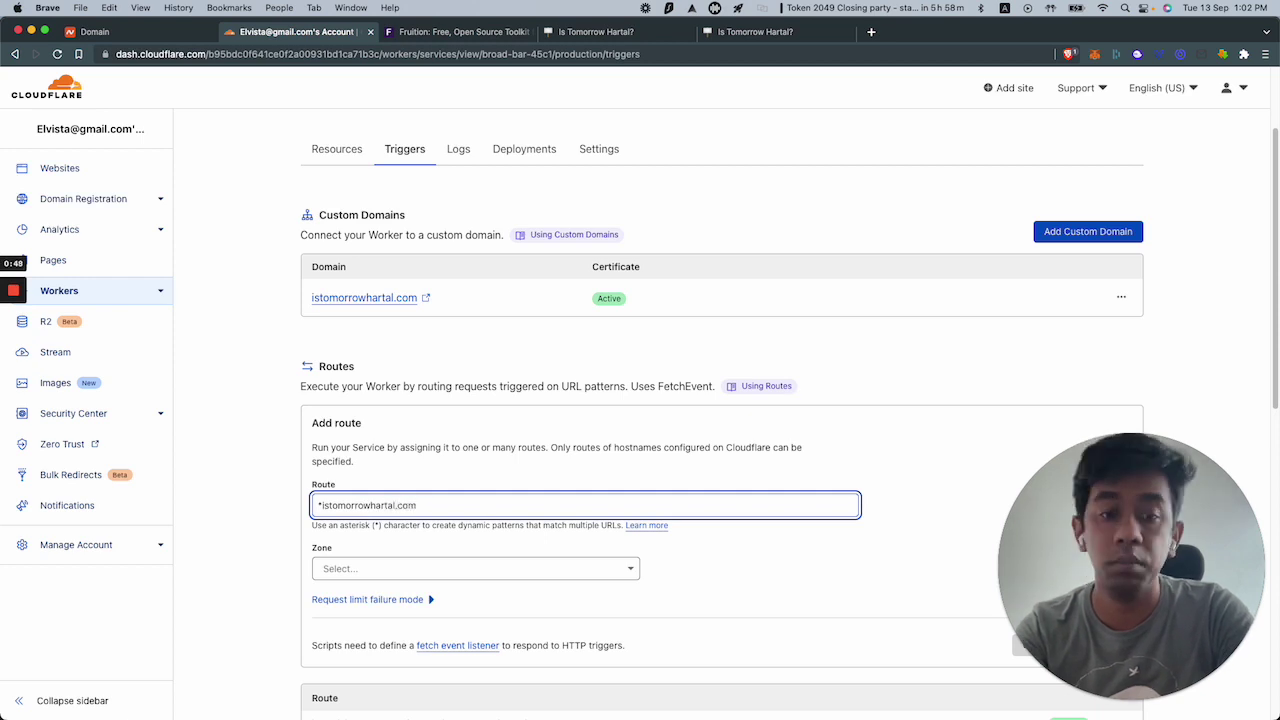
pyautogui.write('/*')
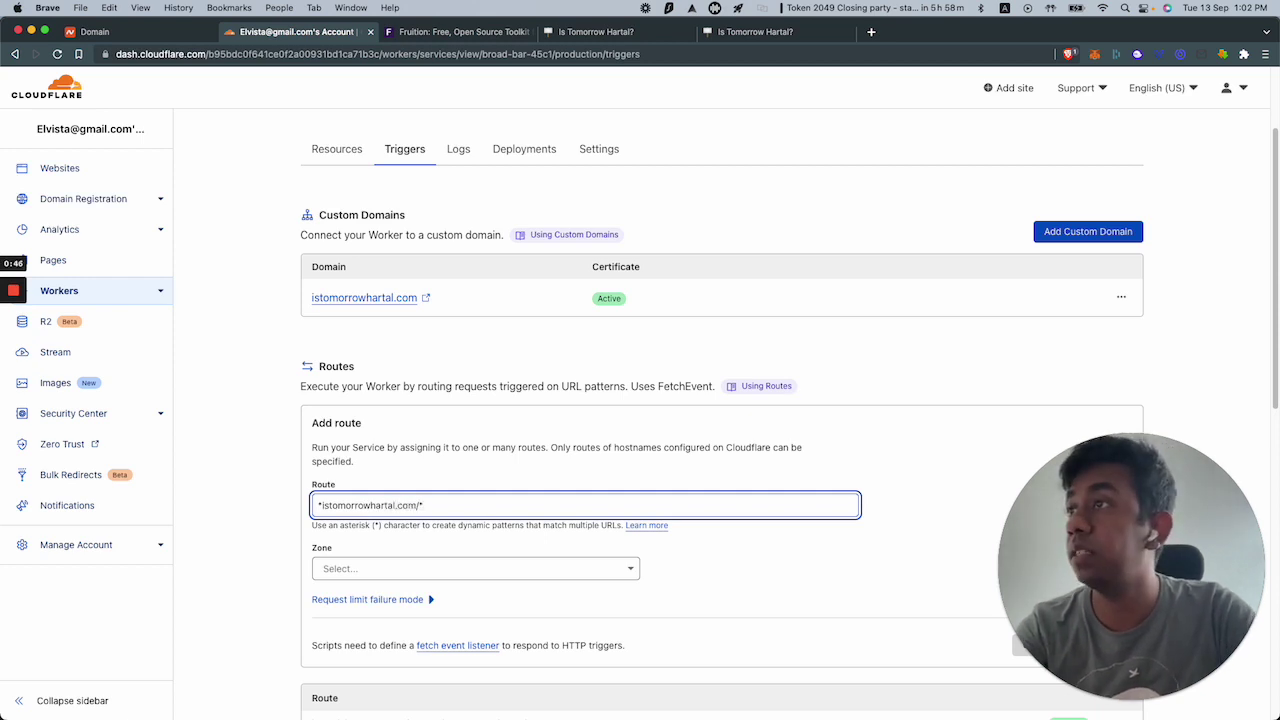
pyautogui.scroll(-5, 1077, 318)
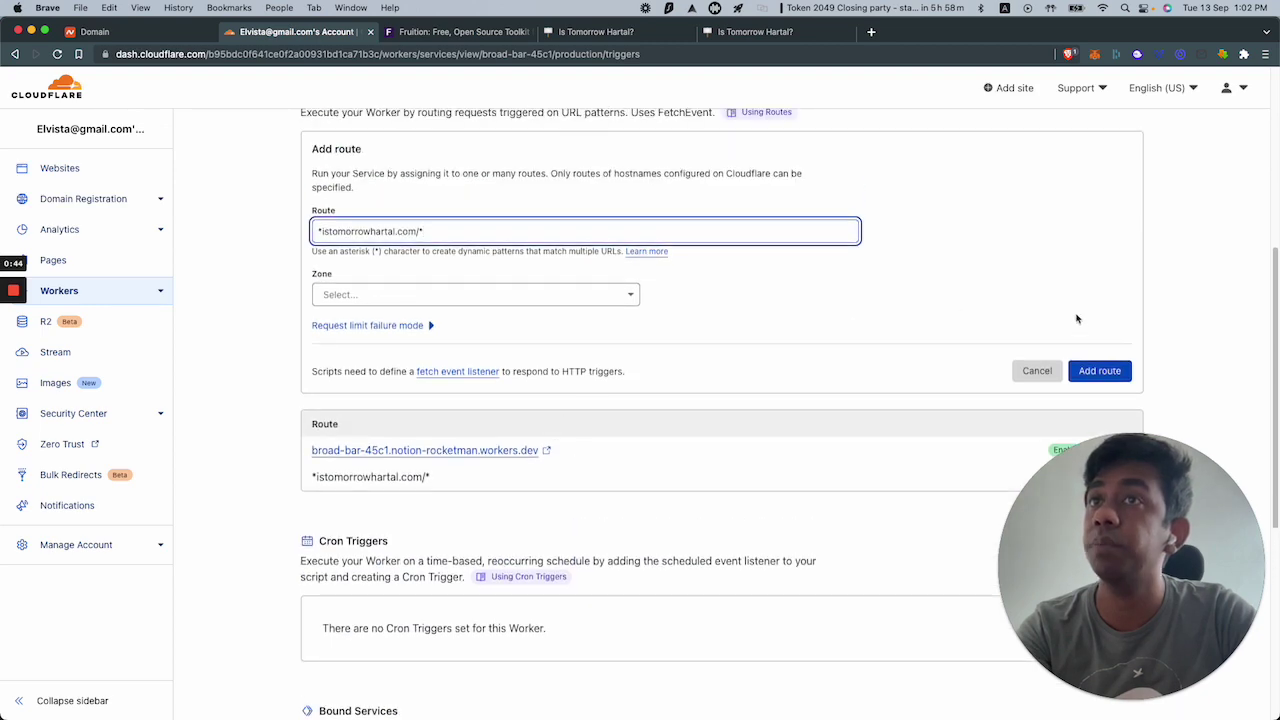
pyautogui.click(1037, 371)
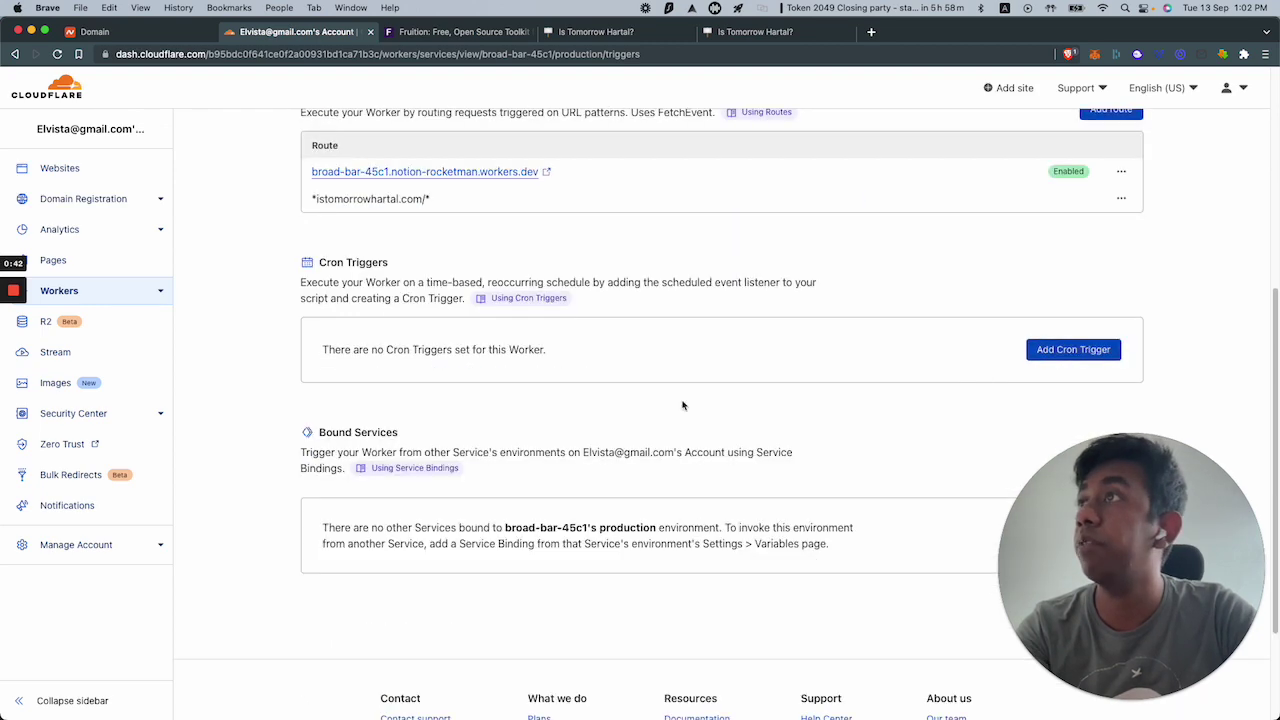
pyautogui.scroll(3, 683, 405)
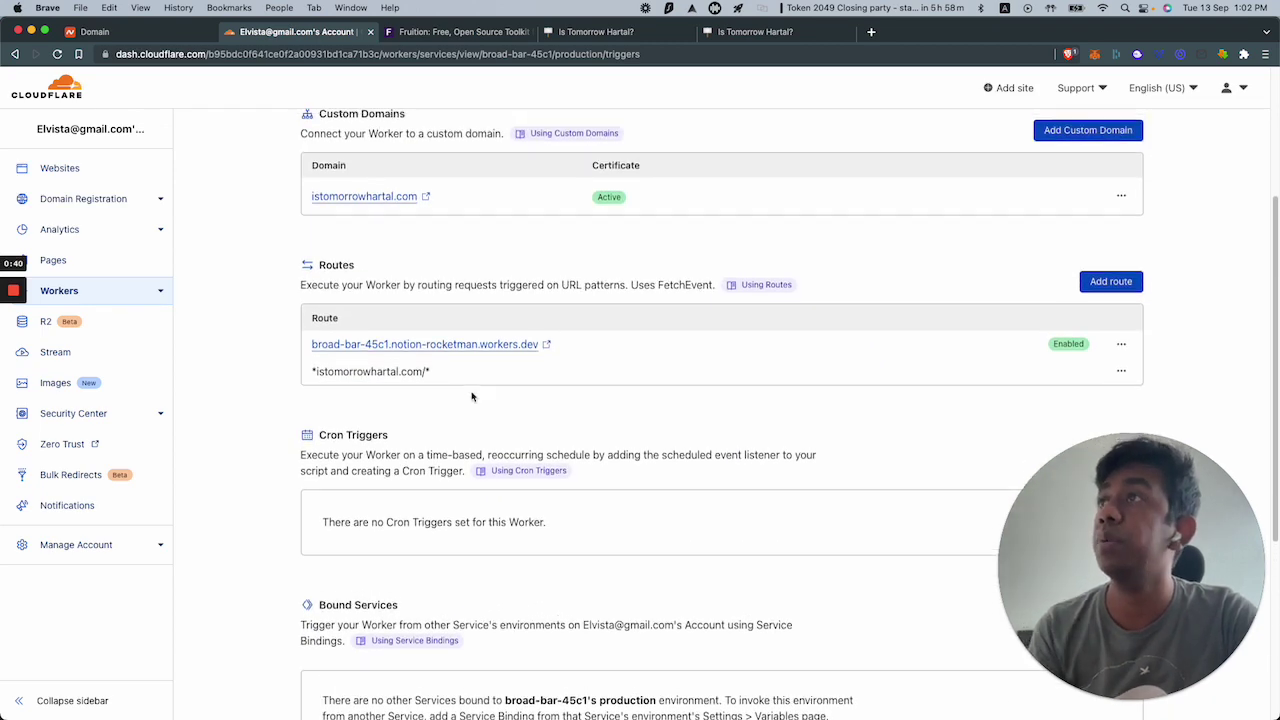
pyautogui.scroll(3, 472, 397)
pyautogui.scroll(2, 472, 397)
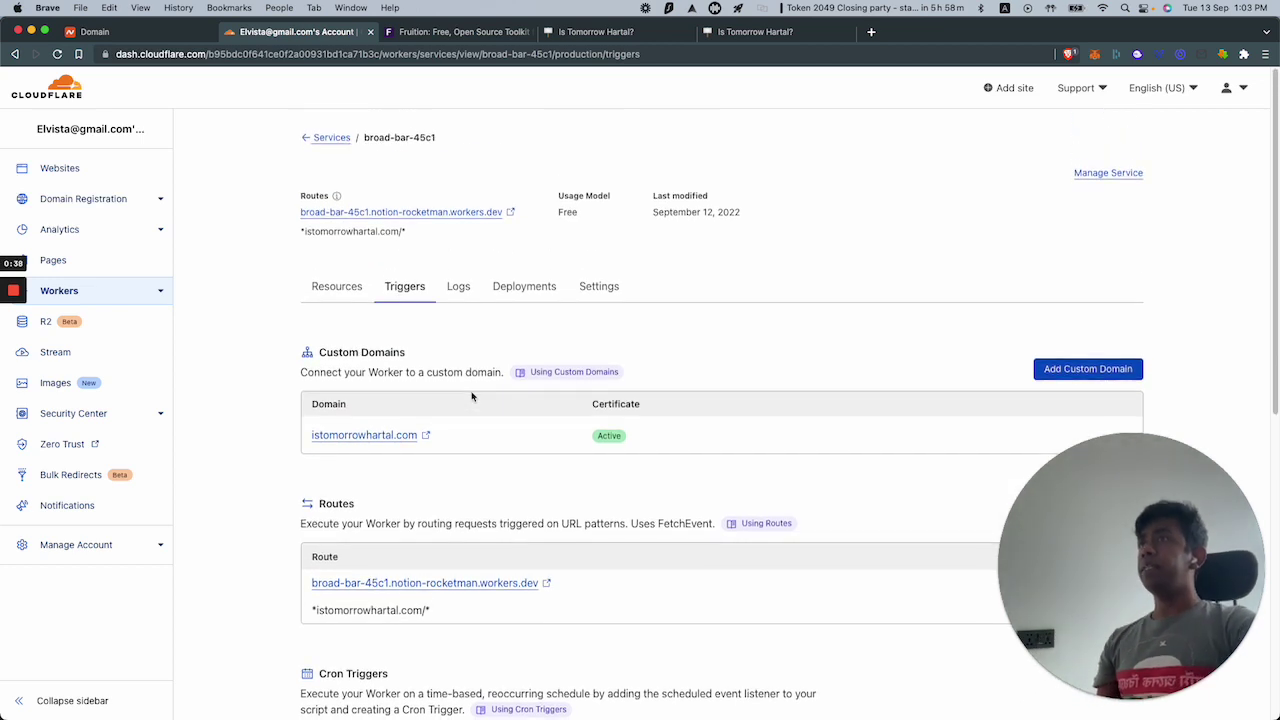
# - Go back to the Workers services list, then view the live istomorrowhartal.com site
pyautogui.click(333, 138)
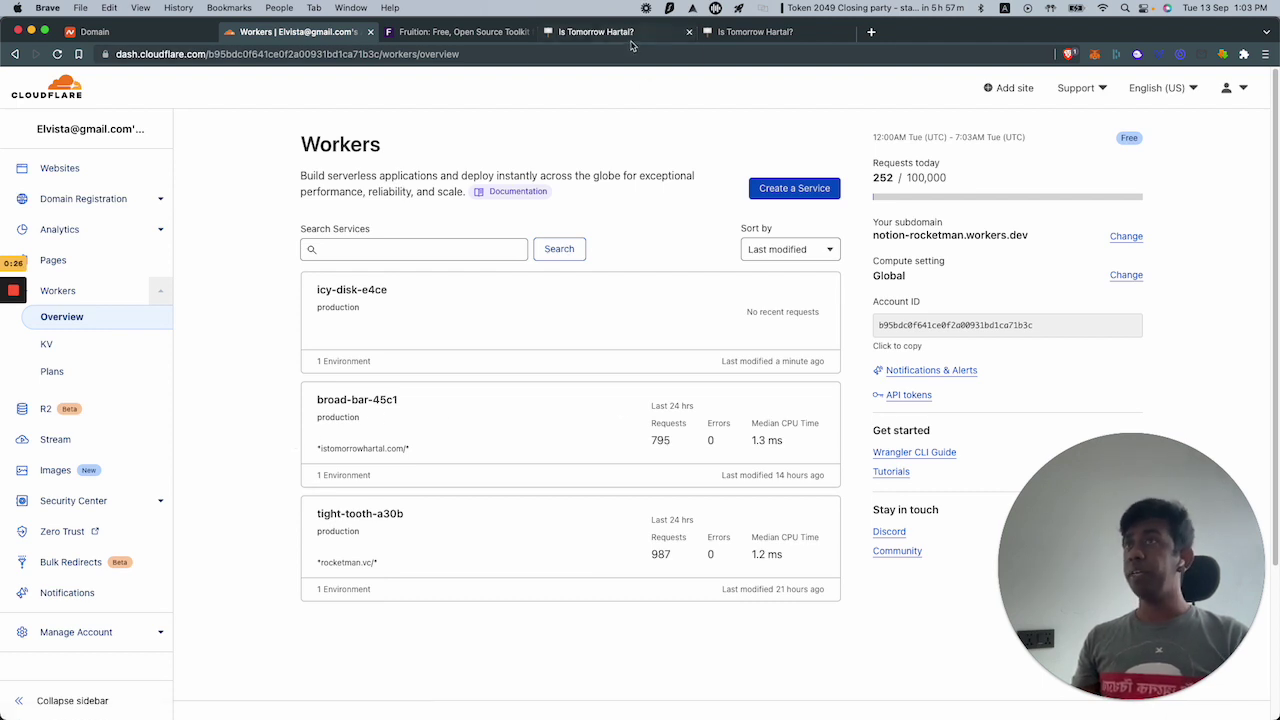
pyautogui.click(749, 34)
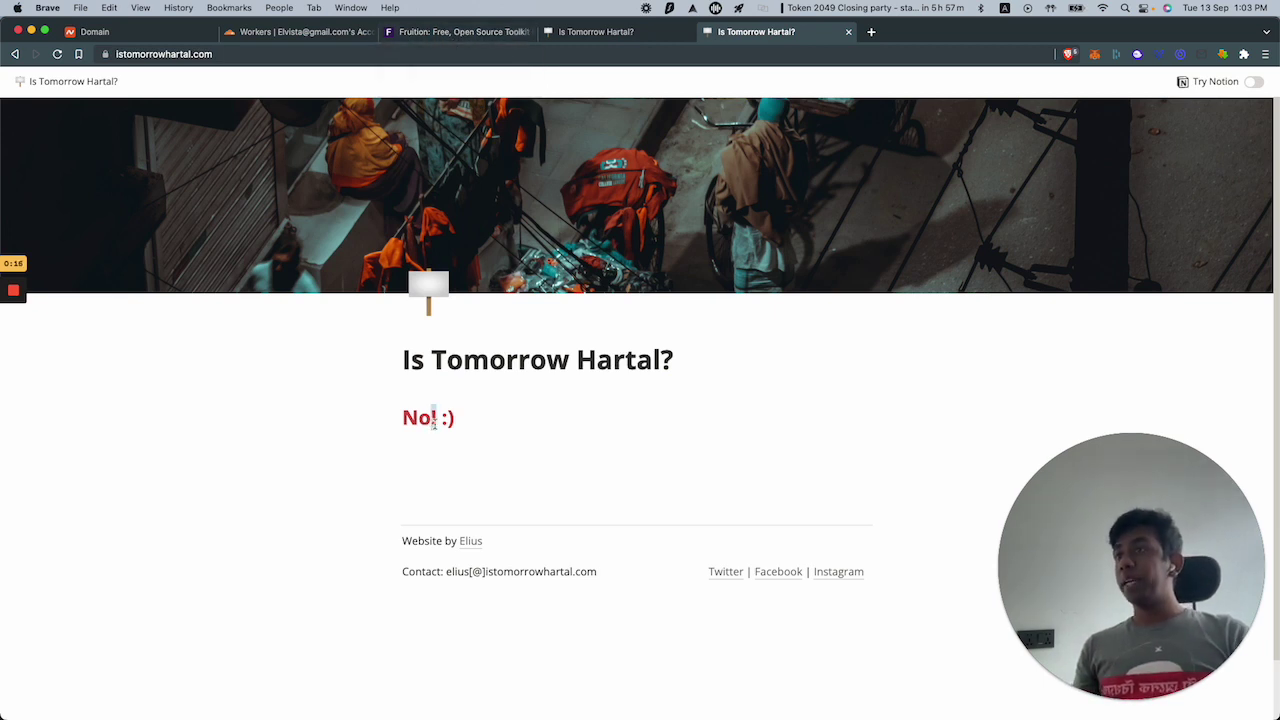
# - Remove the '!' so the Notion answer reads 'No :)' and verify the live site updated
pyautogui.moveTo(402, 421); pyautogui.dragTo(470, 422)
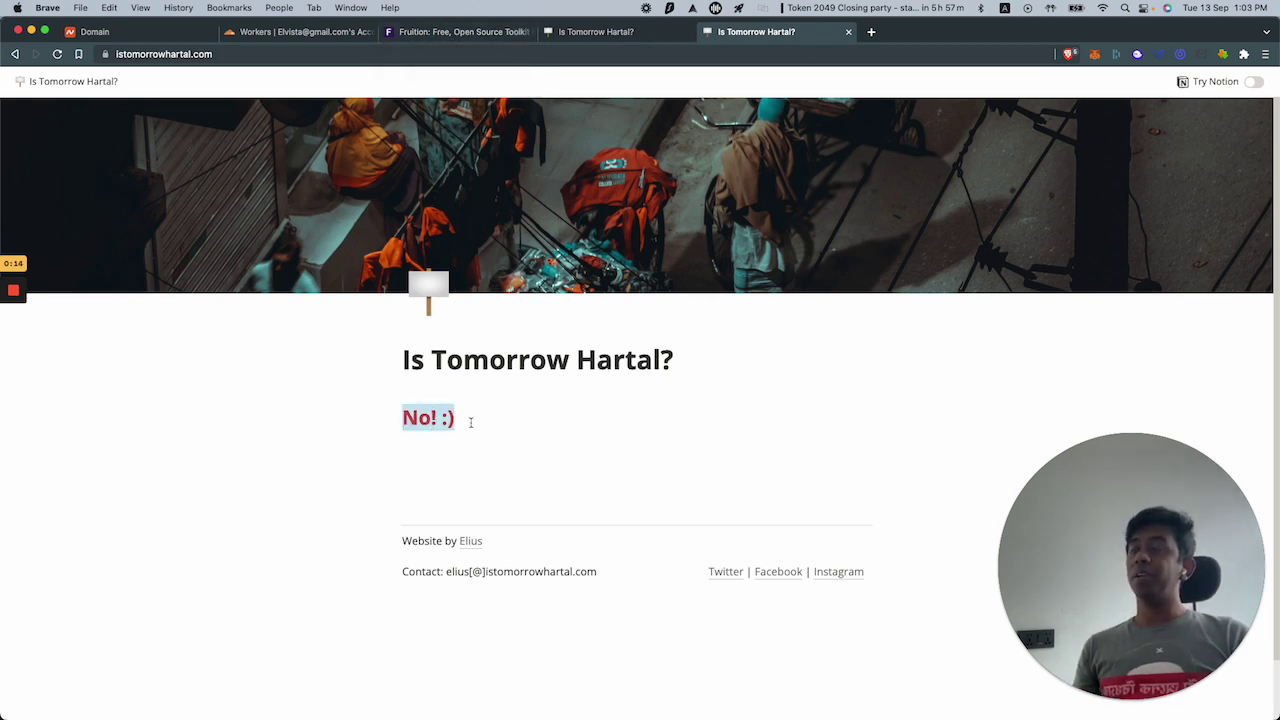
pyautogui.click(470, 422)
pyautogui.hotkey('ctrl', 'shift', 'Tab')
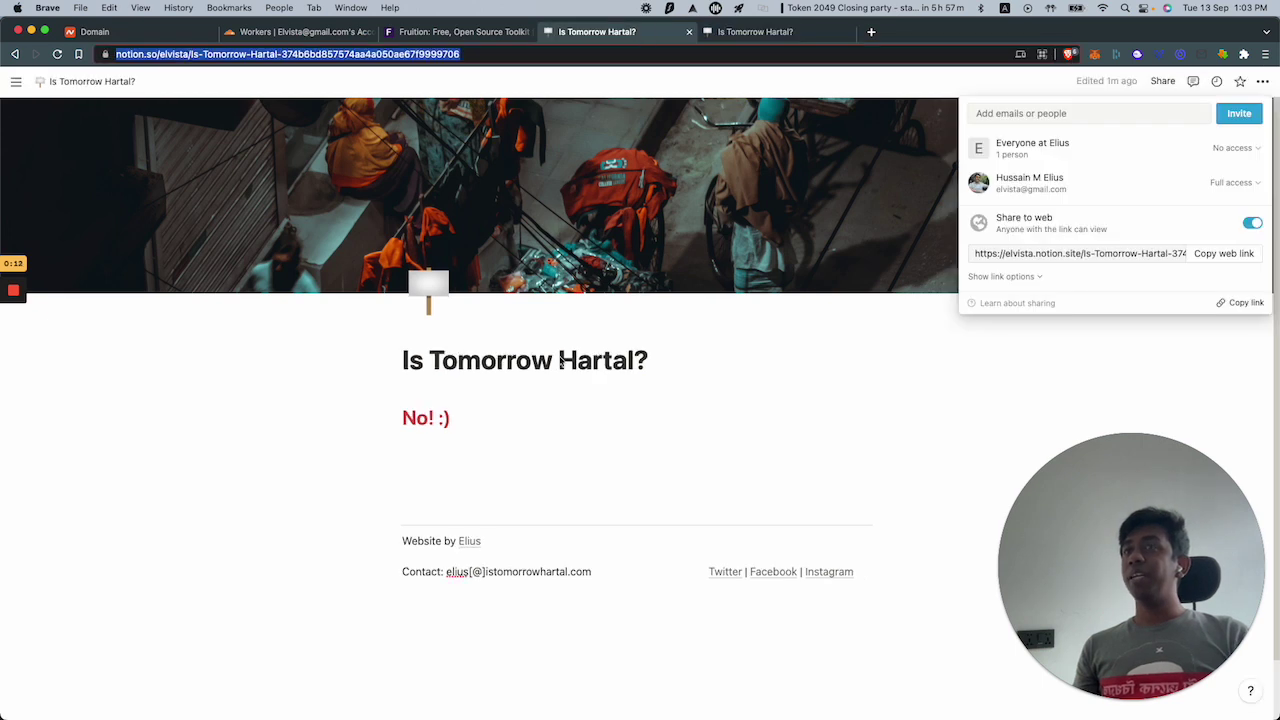
pyautogui.click(701, 368)
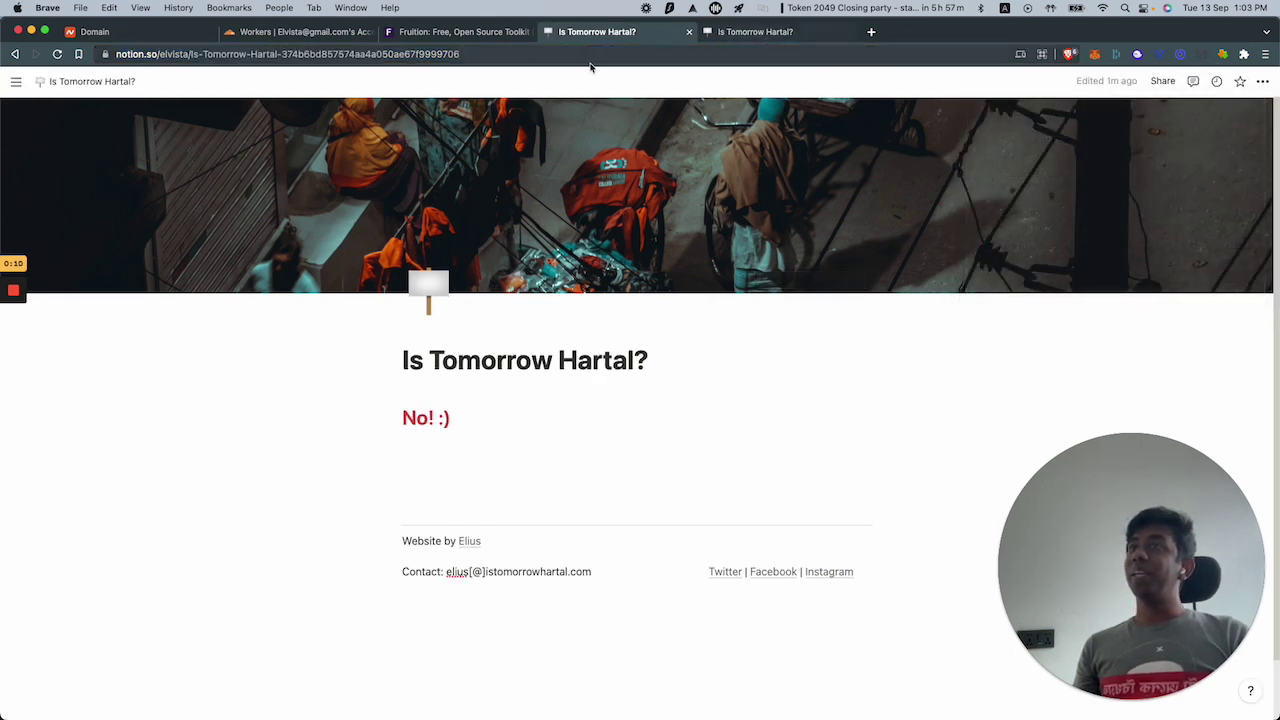
pyautogui.click(437, 416)
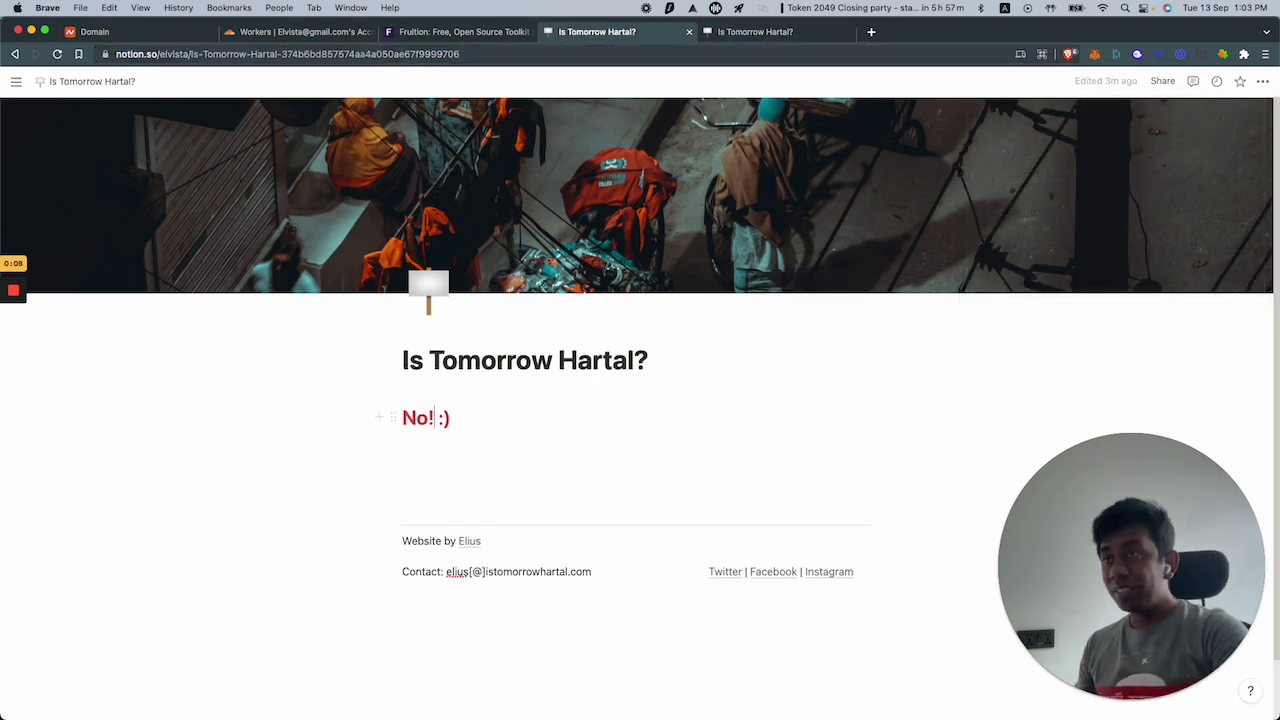
pyautogui.press('BackSpace')
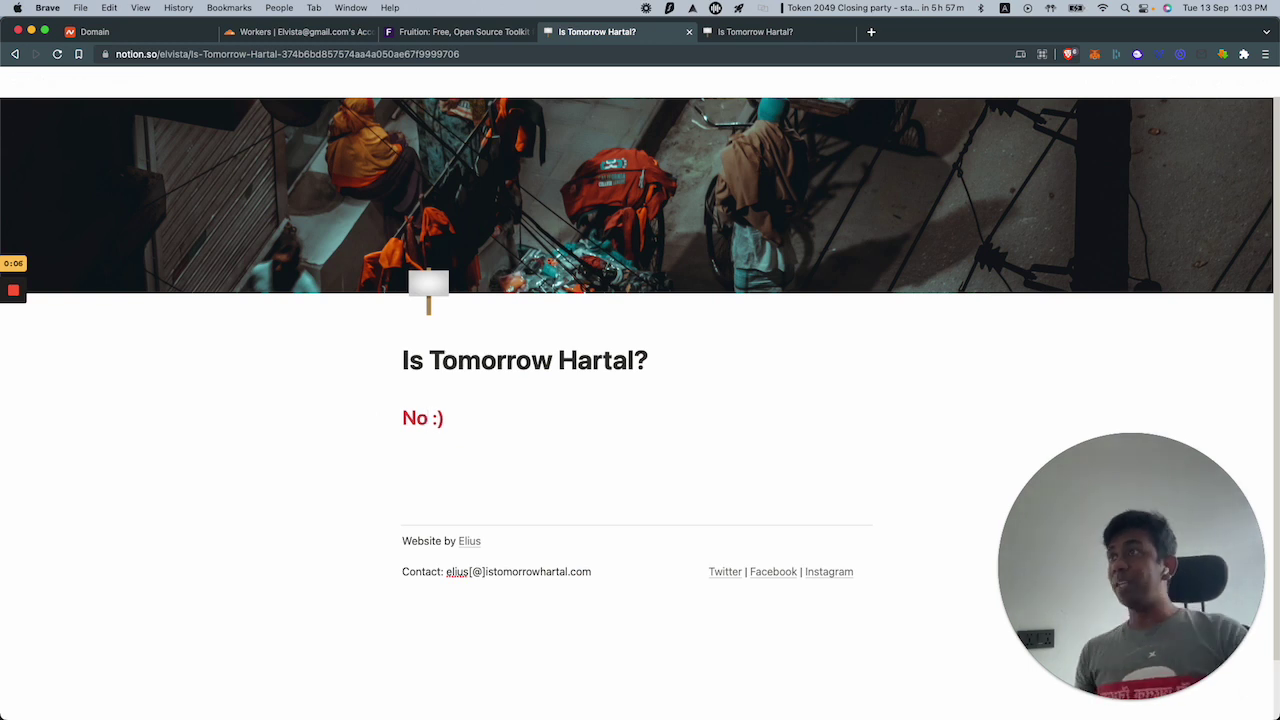
pyautogui.click(783, 36)
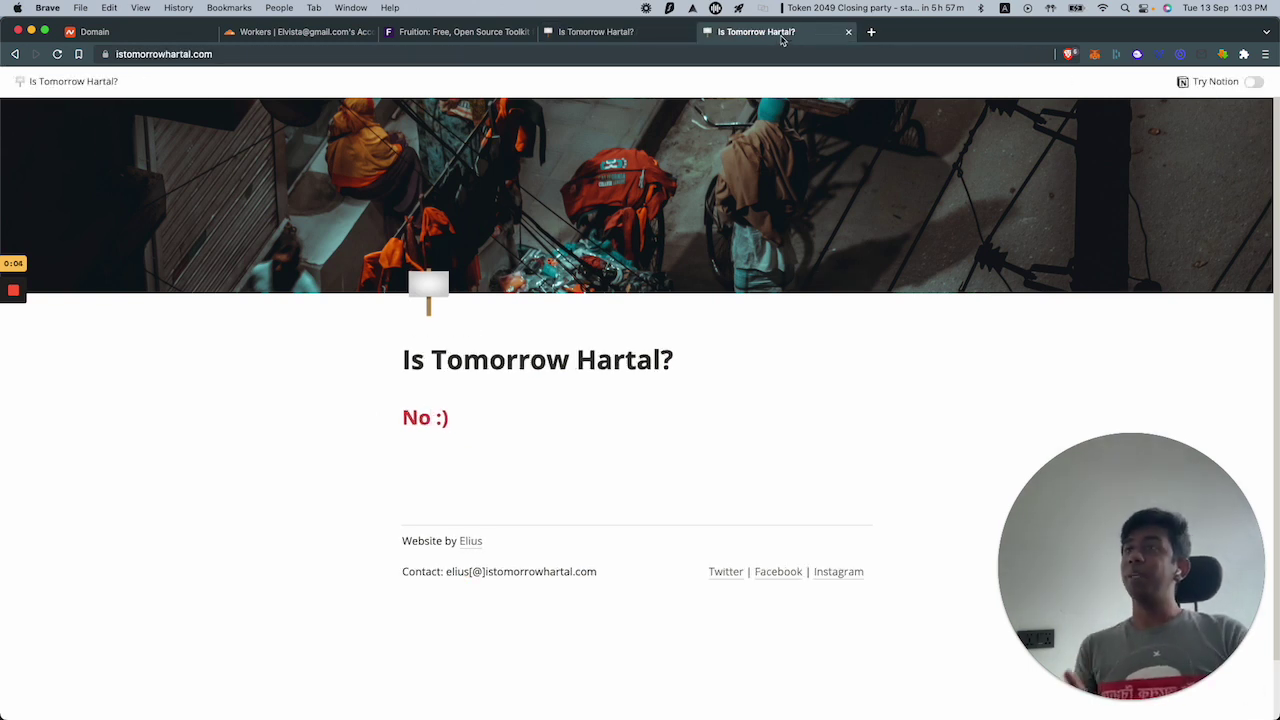